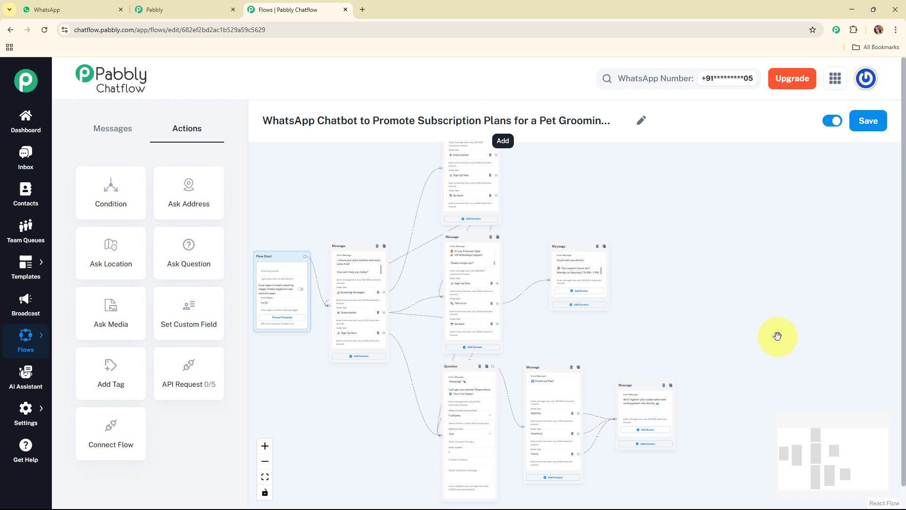
- Switch to WhatsApp and send Fluffy Tails Grooming the message "Hey, I want to know about your grooming services"
{"action": "left_click", "coordinate": [50, 9]}
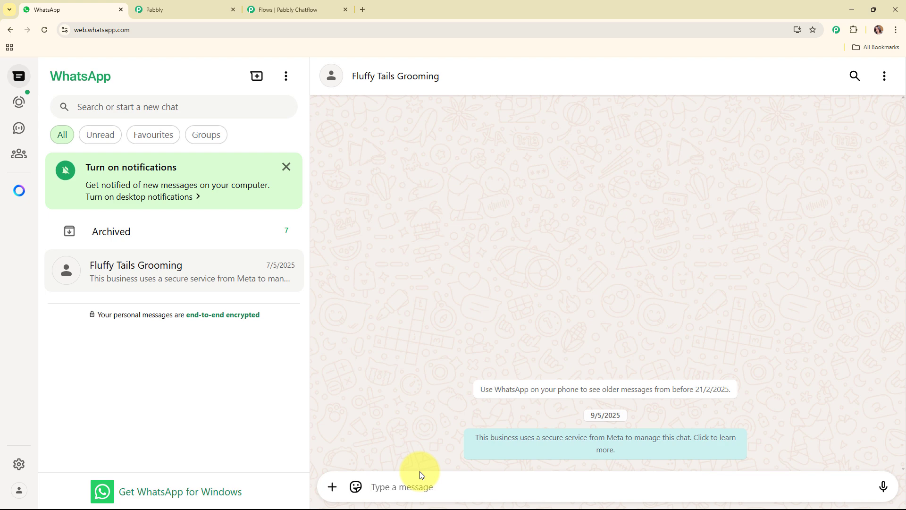
{"action": "type", "text": "Hey, I want to know about your grooming services"}
{"action": "key", "text": "Return"}
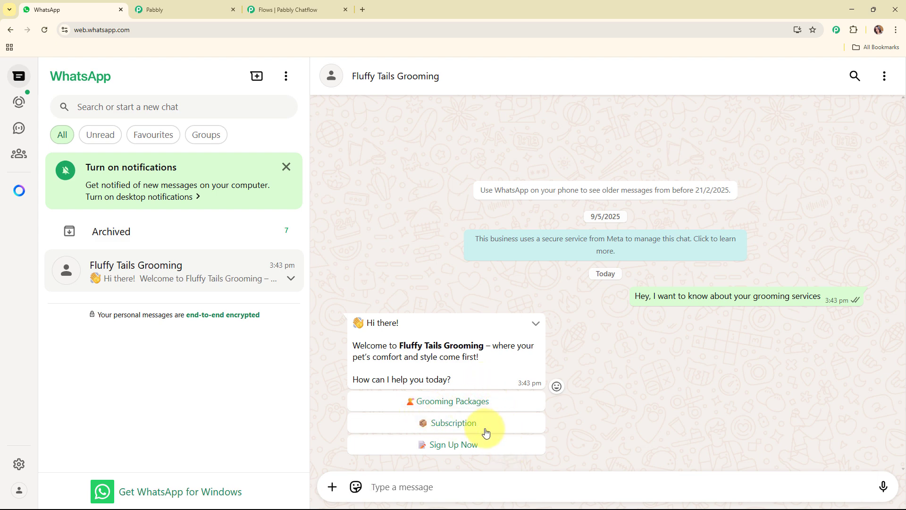
- Answer the chatbot's successive messages with the quick replies Grooming Packages, Subscription and Sign Up Now
{"action": "left_click", "coordinate": [486, 403]}
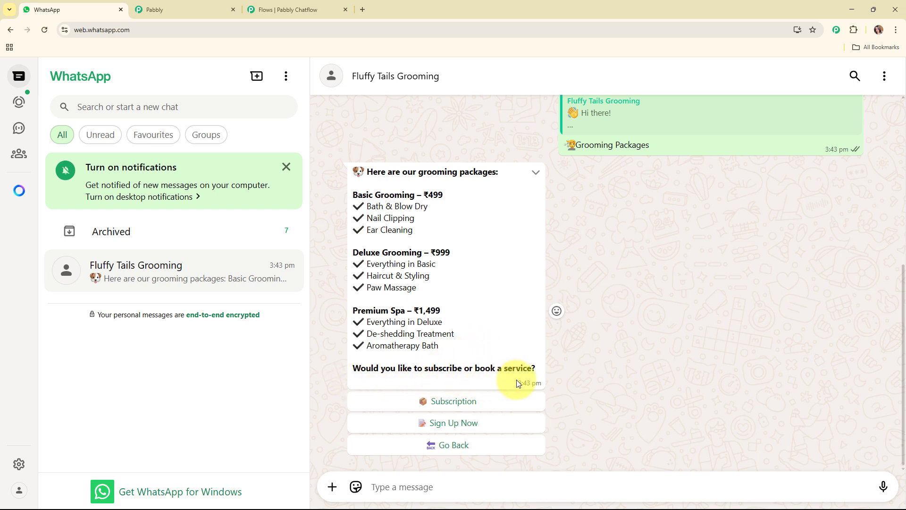
{"action": "left_click", "coordinate": [470, 406]}
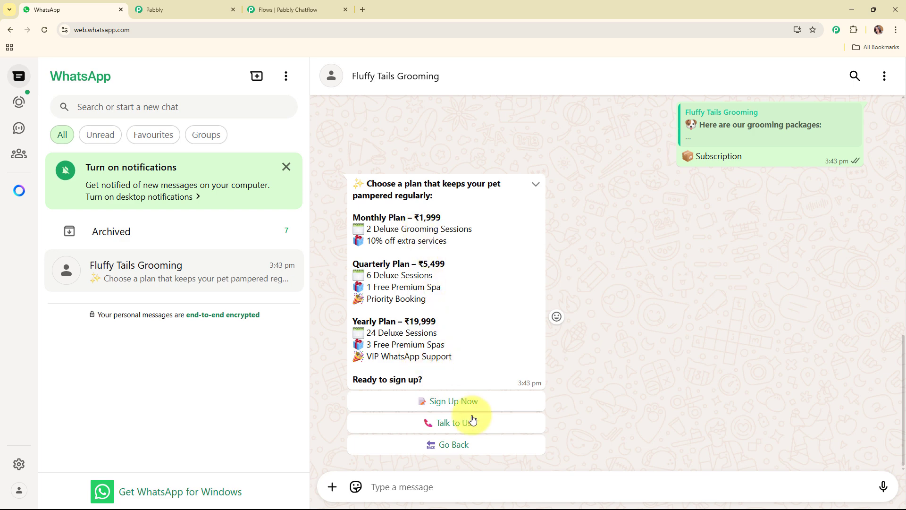
{"action": "left_click", "coordinate": [467, 402]}
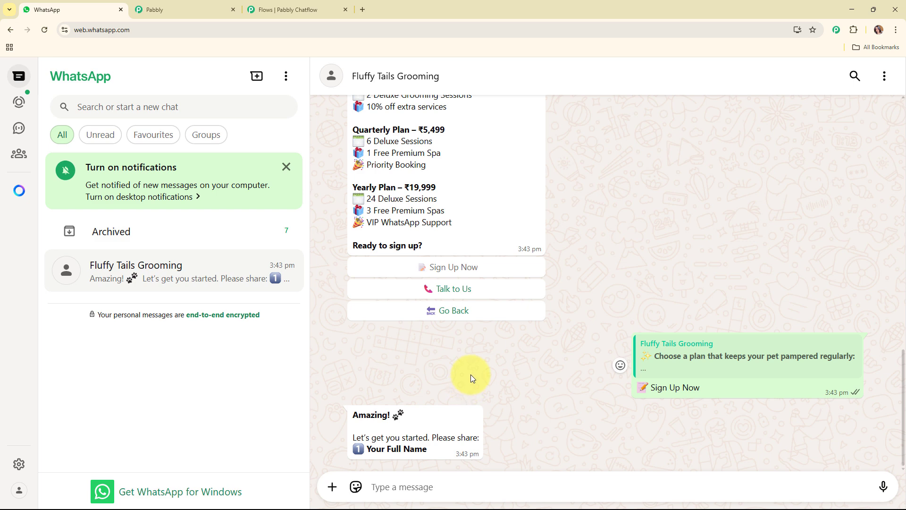
- Send the customer's full name to the chatbot and choose Quarterly as the preferred plan
{"action": "type", "text": "D"}
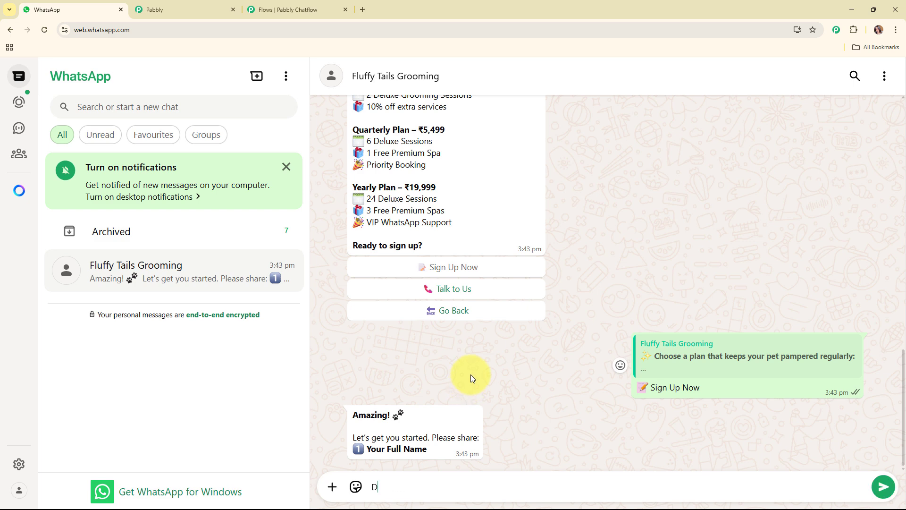
{"action": "type", "text": "emo User"}
{"action": "key", "text": "Return"}
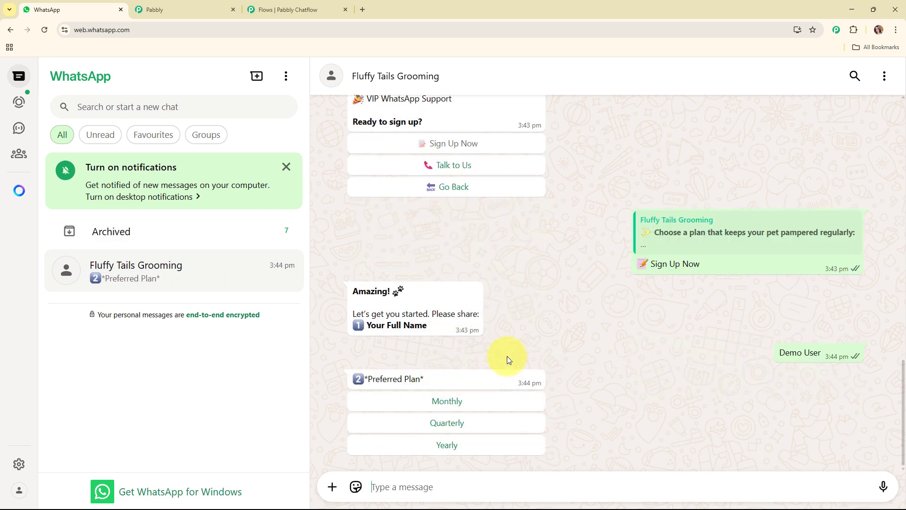
{"action": "left_click", "coordinate": [464, 427]}
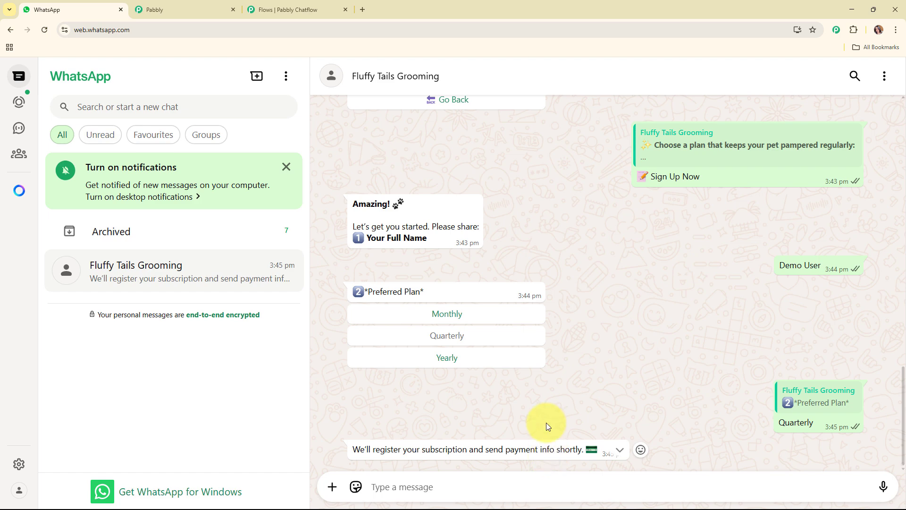
- Close the Pabbly Chatflow flow editor and the Pabbly account page, leaving only the WhatsApp chat open
{"action": "left_click", "coordinate": [345, 9]}
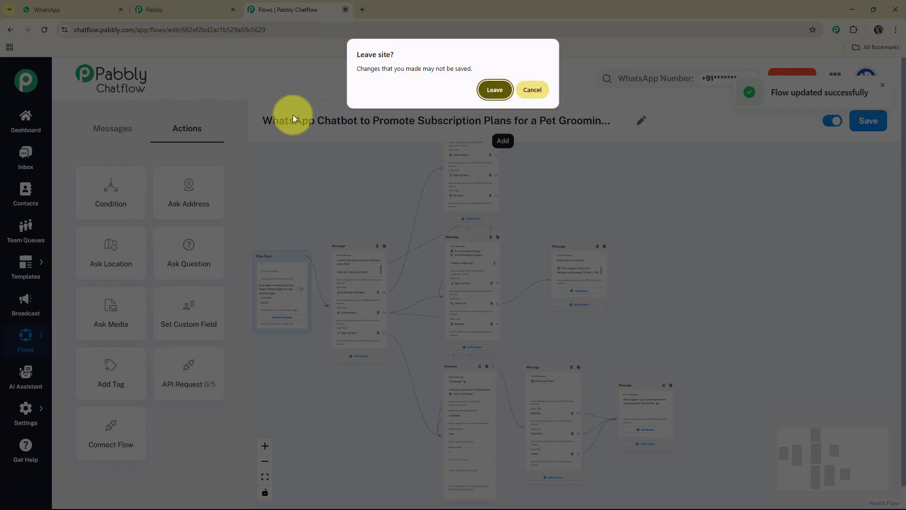
{"action": "left_click", "coordinate": [494, 90]}
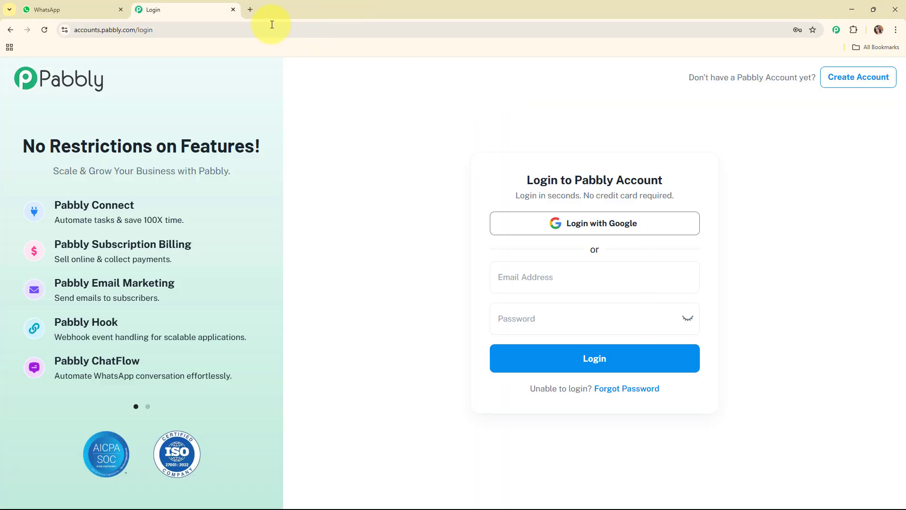
{"action": "left_click", "coordinate": [235, 8]}
{"action": "scroll", "coordinate": [644, 346], "scroll_direction": "up", "scroll_amount": 8}
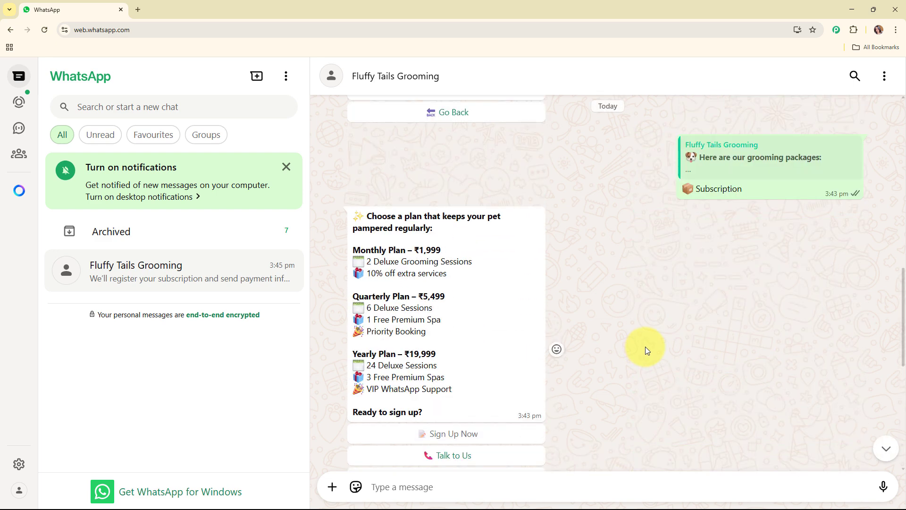
{"action": "scroll", "coordinate": [644, 346], "scroll_direction": "up", "scroll_amount": 2}
{"action": "scroll", "coordinate": [421, 182], "scroll_direction": "down", "scroll_amount": 2}
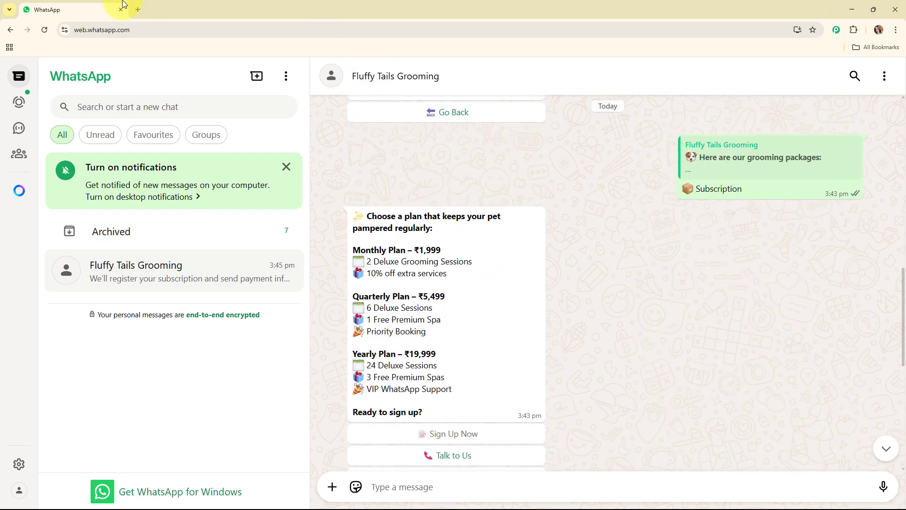
- Open the Pabbly Chatflow website at pabbly.com/chatflow/inr/ in a new browser tab
{"action": "left_click", "coordinate": [140, 10]}
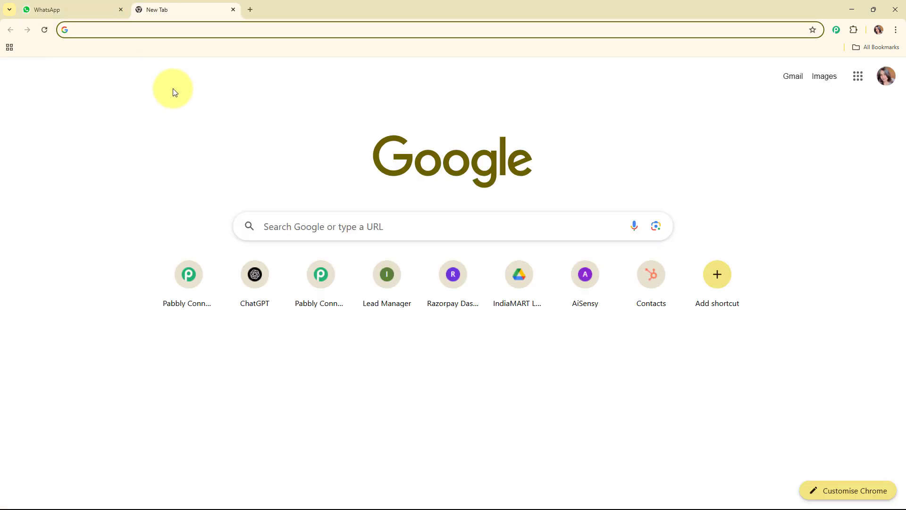
{"action": "type", "text": "pabb"}
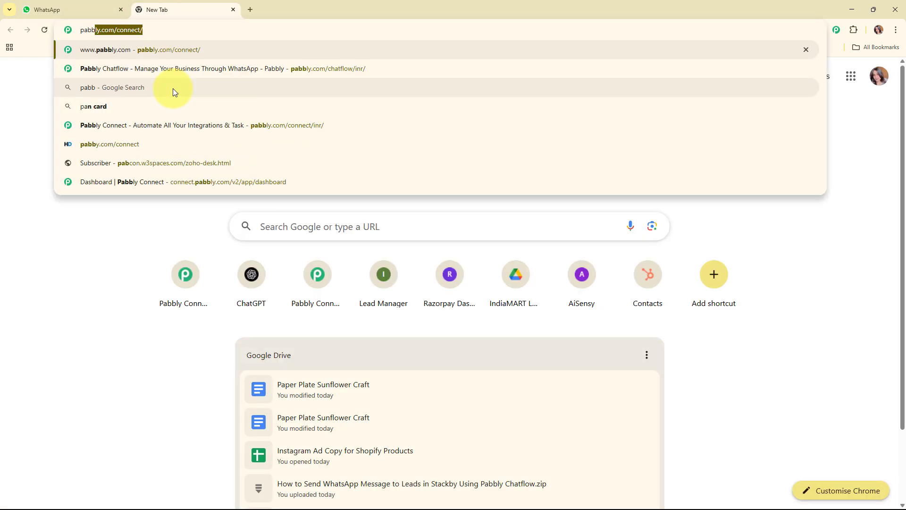
{"action": "type", "text": "ly"}
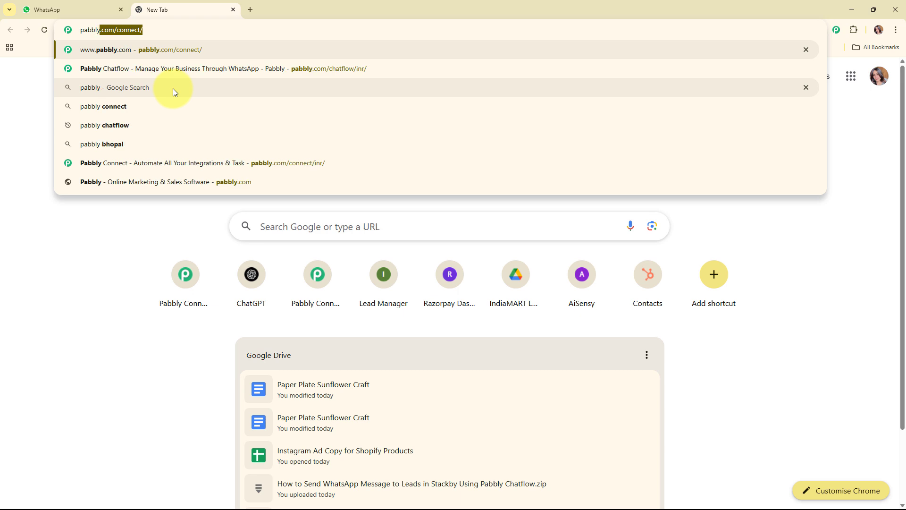
{"action": "type", "text": ".com"}
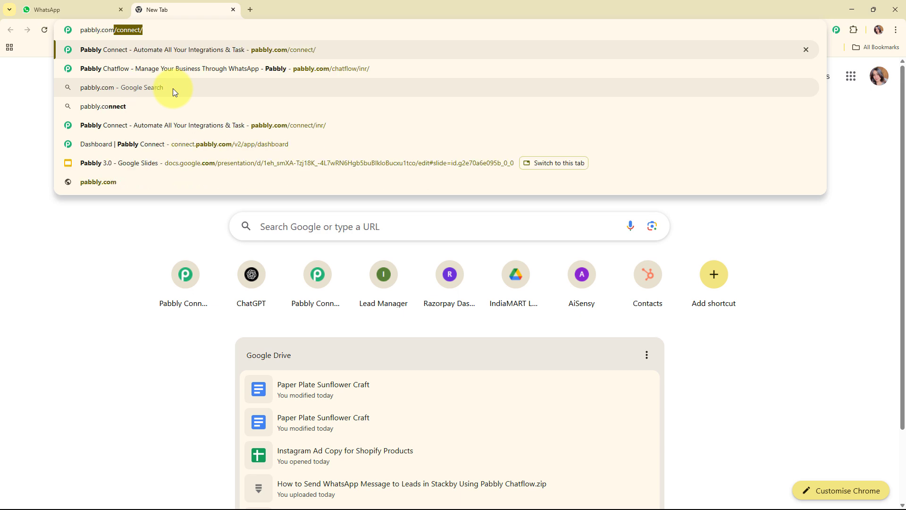
{"action": "left_click", "coordinate": [161, 70]}
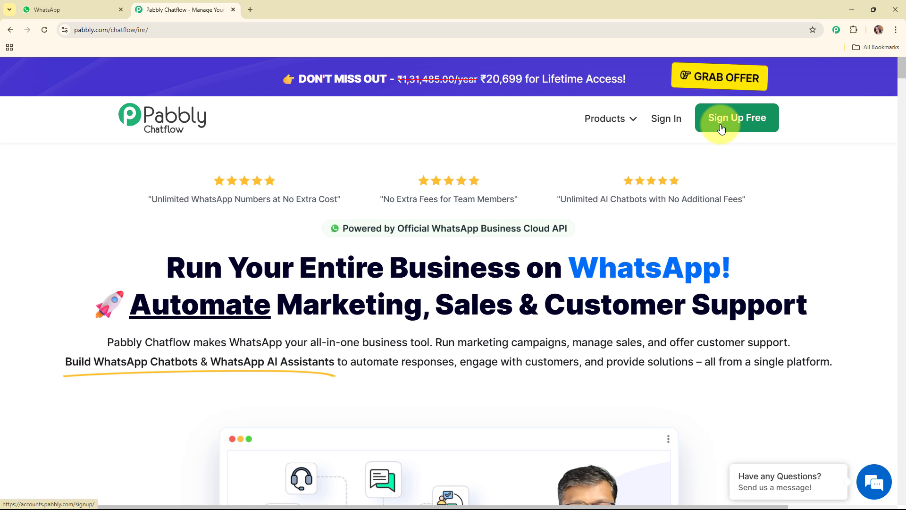
- Sign in to the Pabbly account and access Pabbly Chatflow from the list of all apps
{"action": "left_click", "coordinate": [672, 122]}
{"action": "left_click_drag", "start_coordinate": [74, 140], "coordinate": [347, 143]}
{"action": "left_click", "coordinate": [347, 143]}
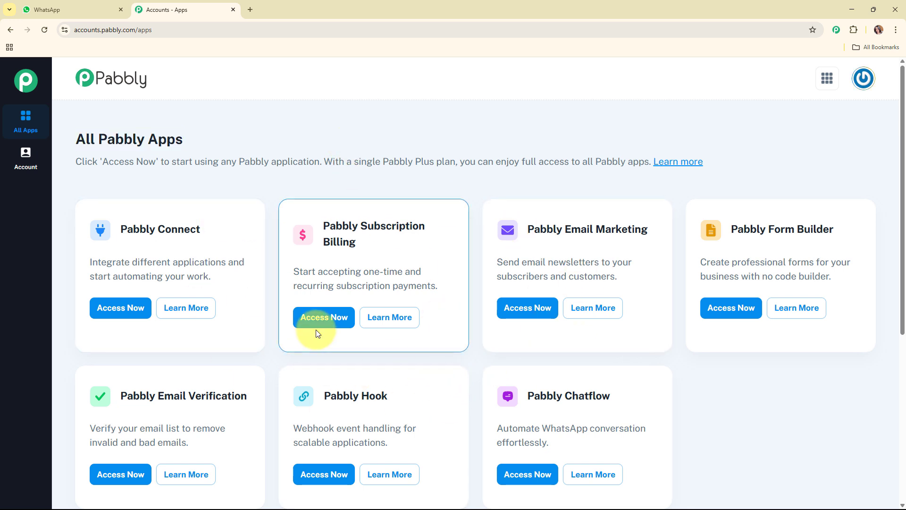
{"action": "left_click", "coordinate": [521, 475]}
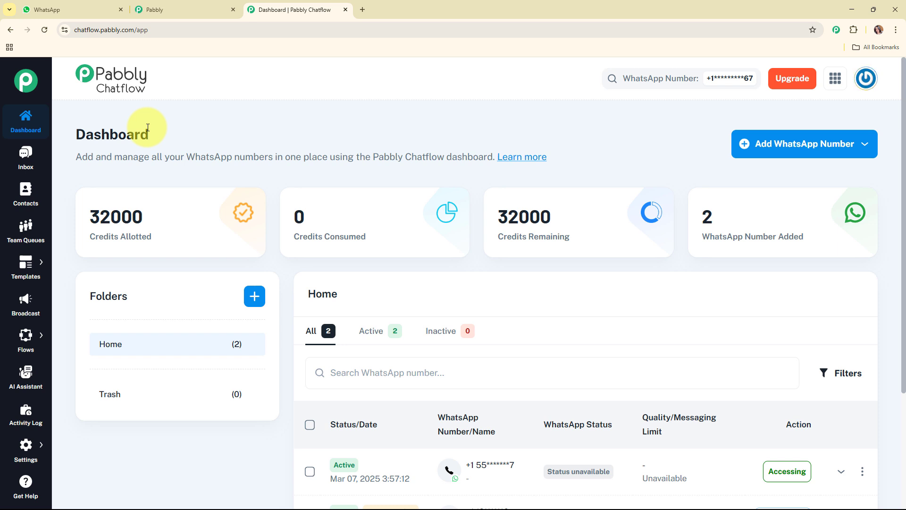
- Review the Manual Token Connect form for adding a WhatsApp number and close it without adding one
{"action": "left_click", "coordinate": [795, 155]}
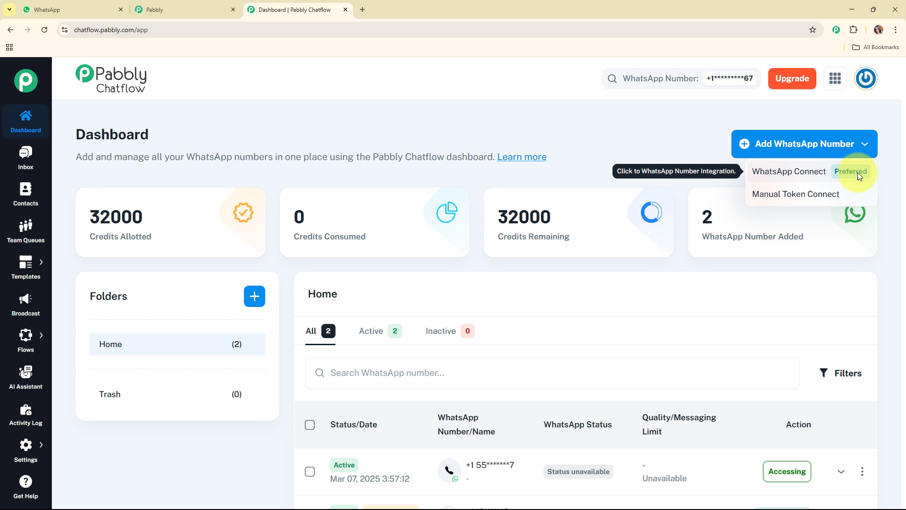
{"action": "left_click", "coordinate": [798, 197]}
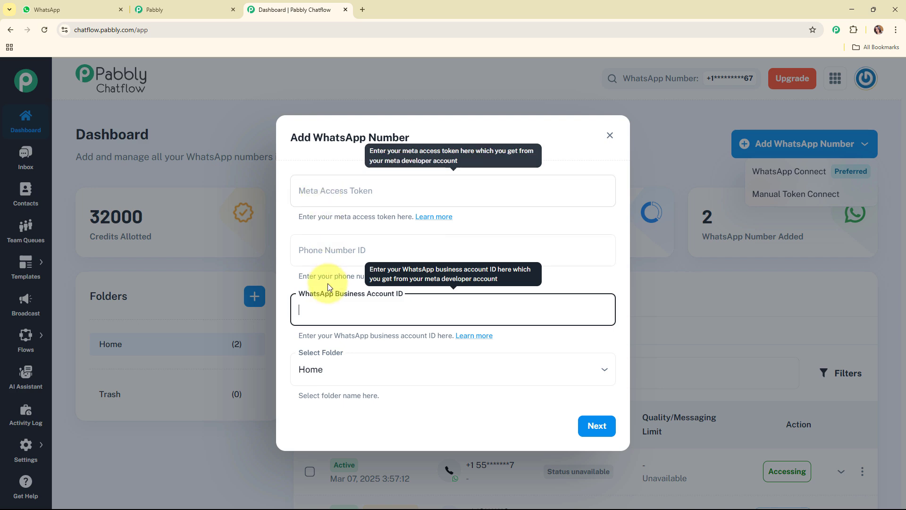
{"action": "left_click", "coordinate": [350, 306]}
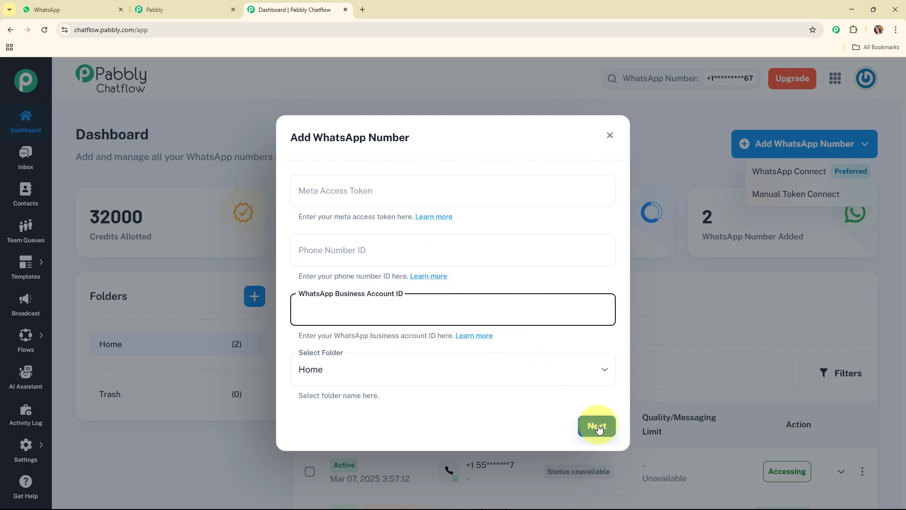
{"action": "left_click", "coordinate": [607, 136]}
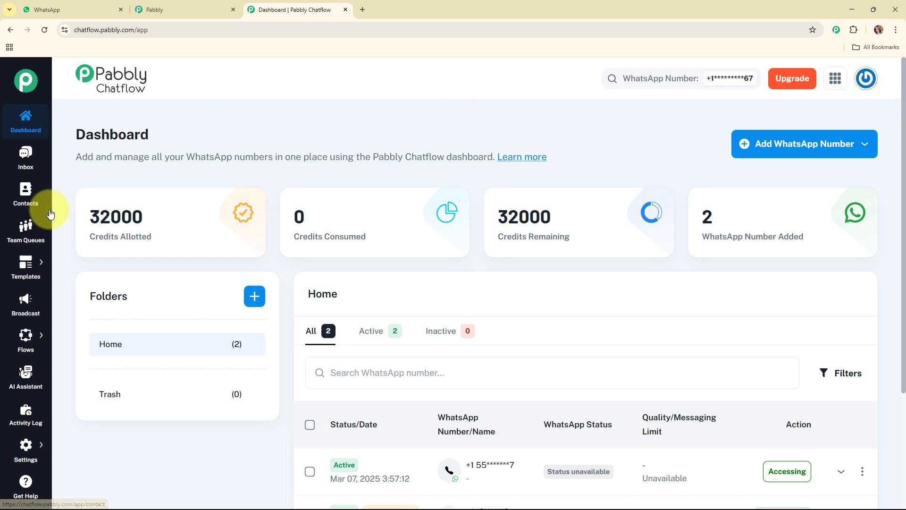
- Open the Flow Builder, add a new flow and adjust the position of its Flow Start node
{"action": "mouse_move", "coordinate": [21, 270]}
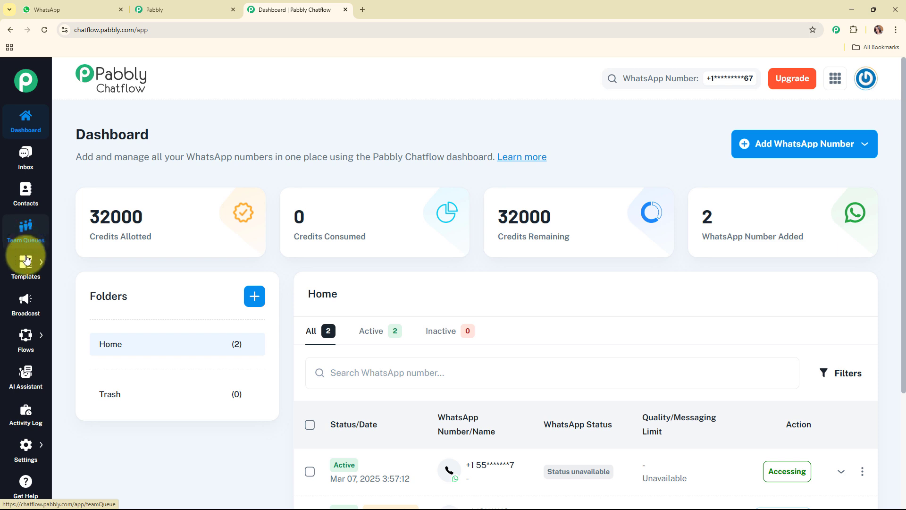
{"action": "mouse_move", "coordinate": [27, 267]}
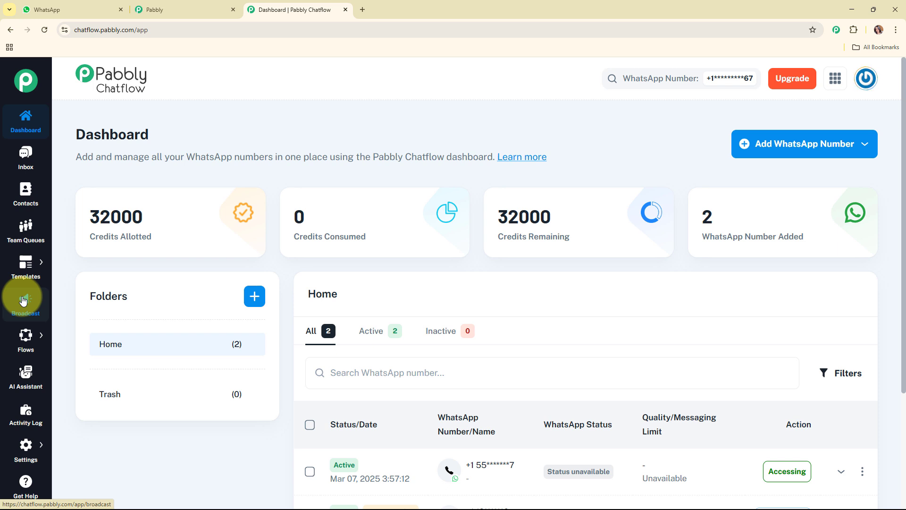
{"action": "mouse_move", "coordinate": [27, 334]}
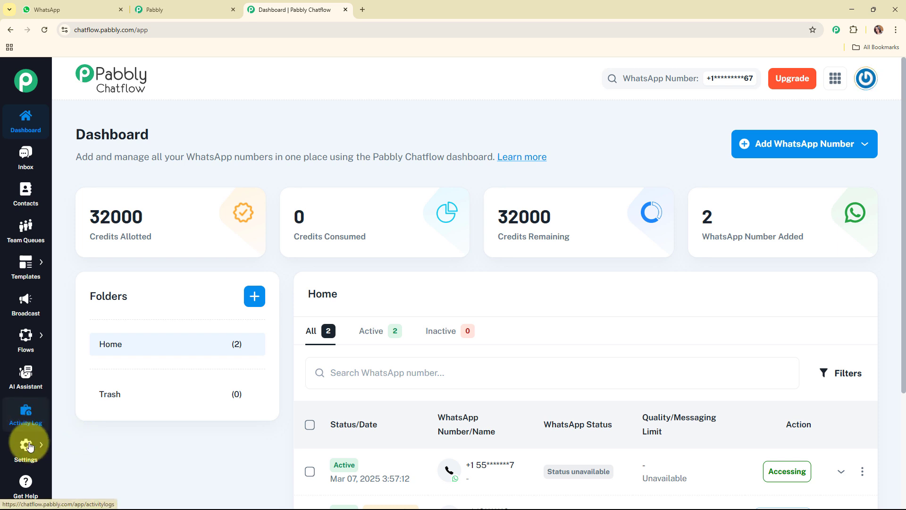
{"action": "mouse_move", "coordinate": [31, 450]}
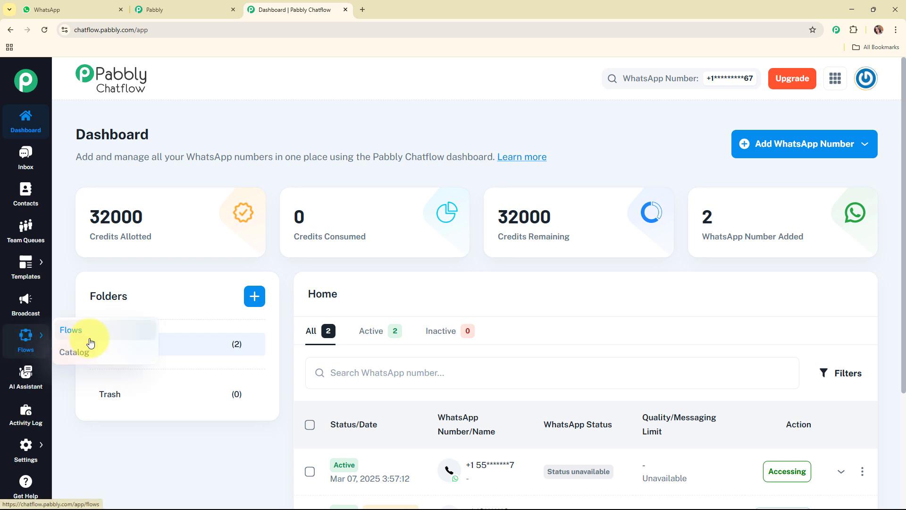
{"action": "left_click", "coordinate": [71, 330]}
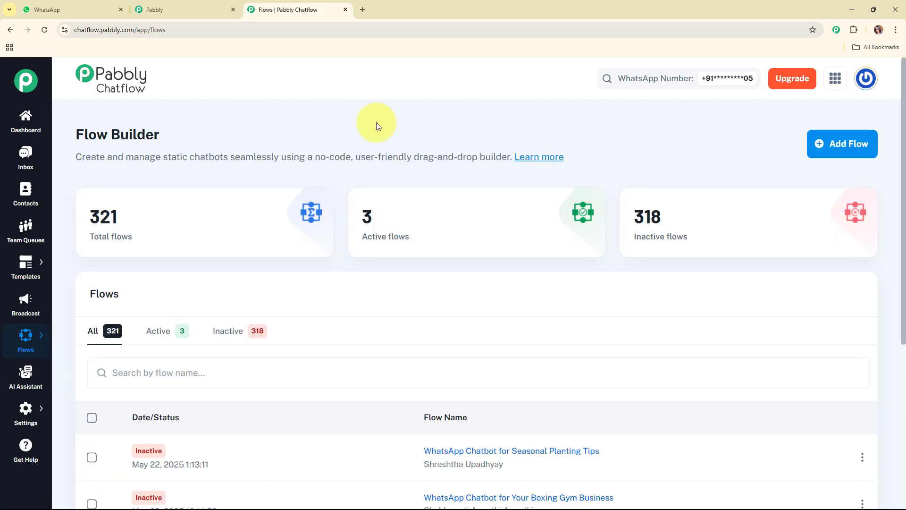
{"action": "scroll", "coordinate": [441, 140], "scroll_direction": "down", "scroll_amount": 5}
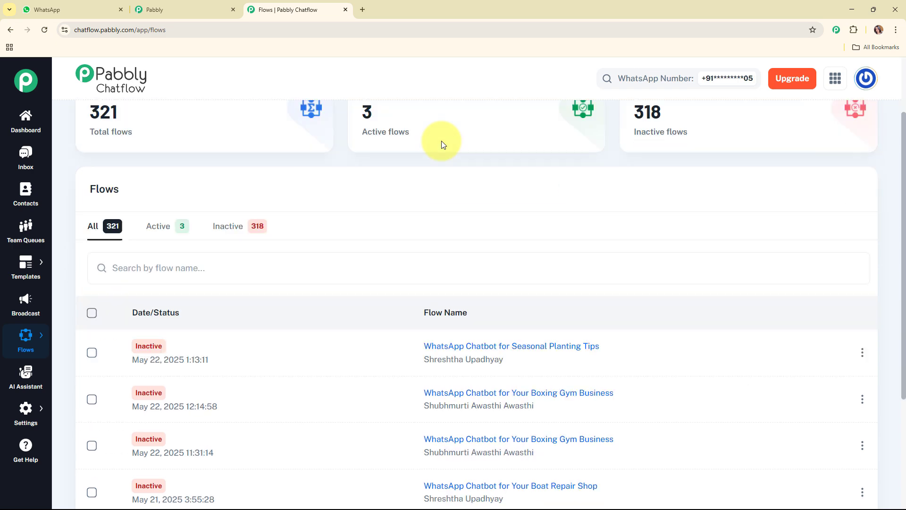
{"action": "scroll", "coordinate": [440, 141], "scroll_direction": "up", "scroll_amount": 2}
{"action": "scroll", "coordinate": [440, 141], "scroll_direction": "up", "scroll_amount": 4}
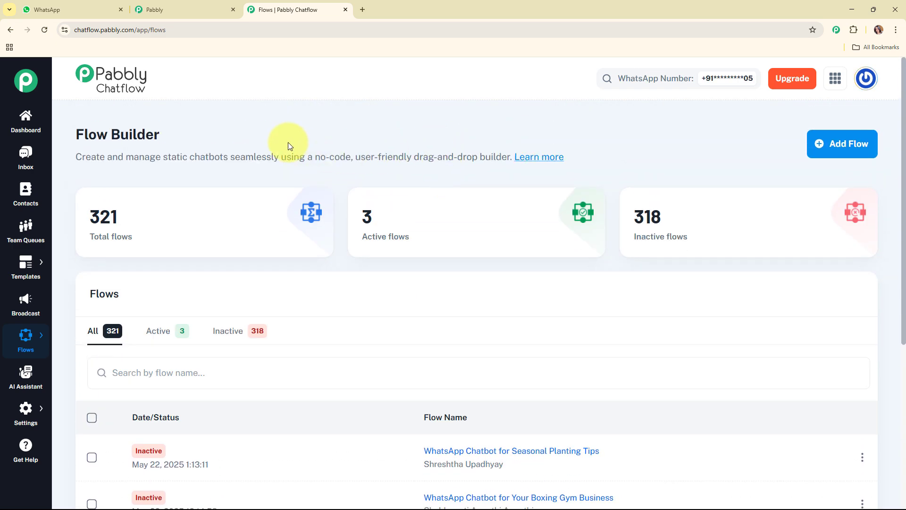
{"action": "left_click", "coordinate": [842, 155]}
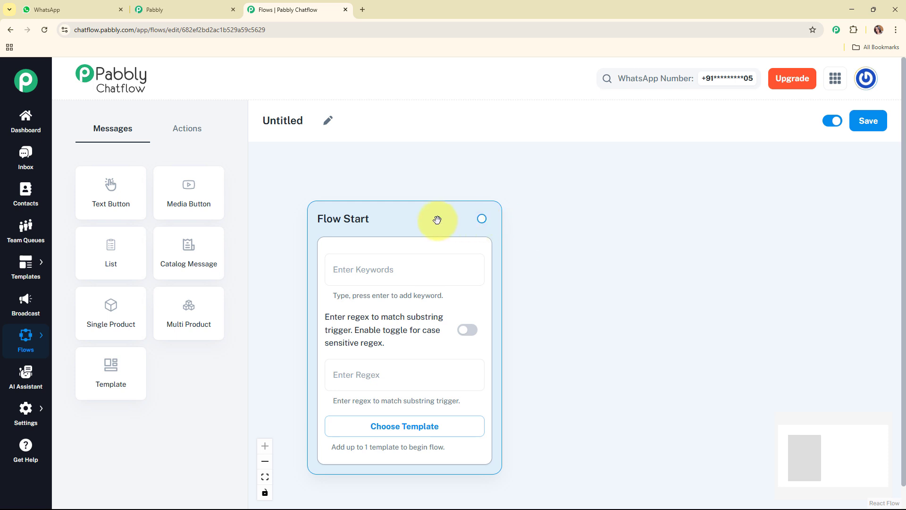
{"action": "left_click_drag", "start_coordinate": [434, 218], "coordinate": [418, 215]}
- Name the flow "WhatsApp Chatbot to Promote Subscription Plans for a Pet Grooming Business" and move the Flow Start node higher on the canvas
{"action": "left_click", "coordinate": [328, 120]}
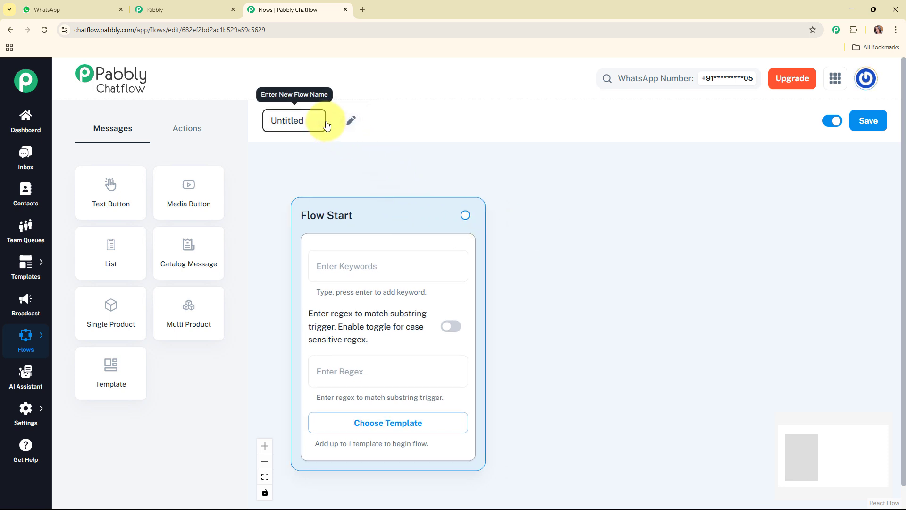
{"action": "type", "text": "WhatsApp Chatbot to Promote Subscription Plans for a Pet Grooming Business"}
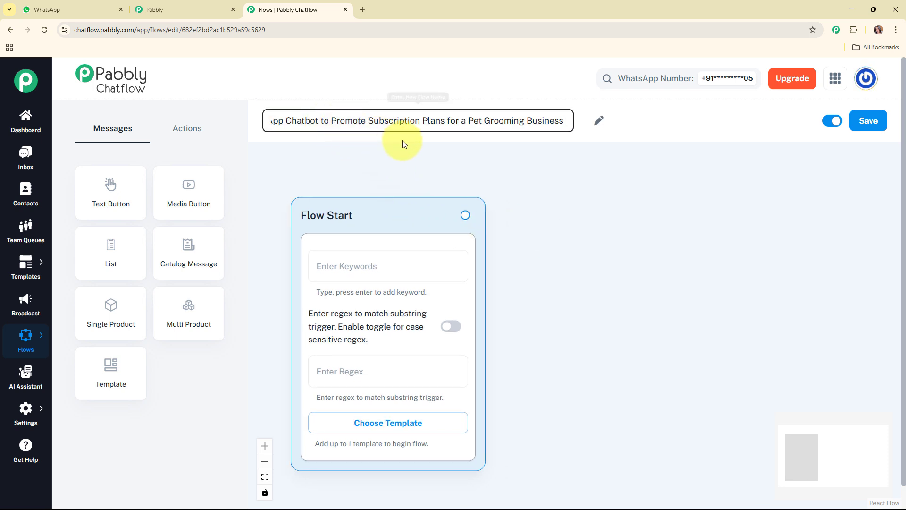
{"action": "left_click", "coordinate": [470, 145]}
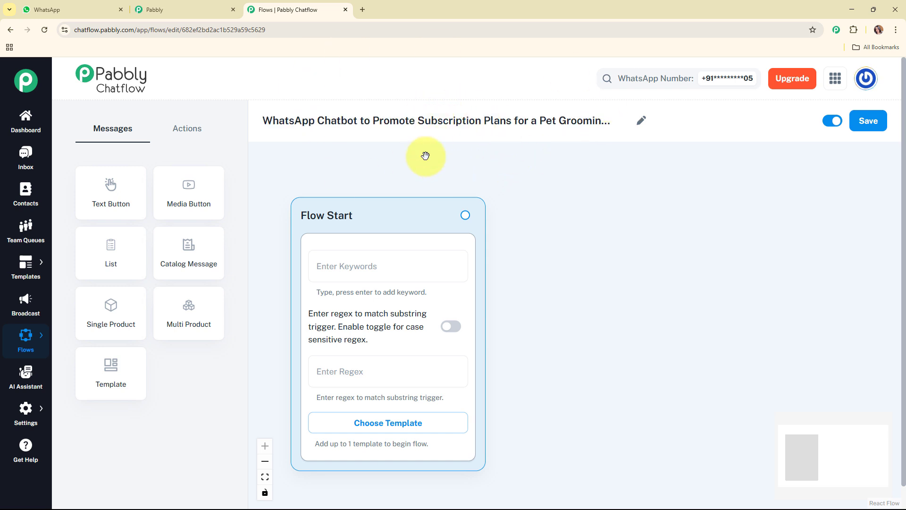
{"action": "left_click_drag", "start_coordinate": [407, 214], "coordinate": [389, 168]}
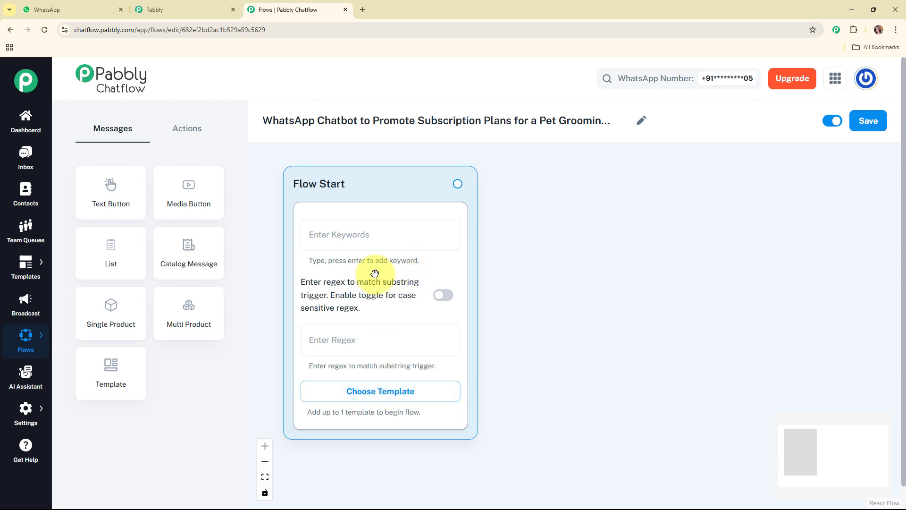
{"action": "left_click", "coordinate": [364, 236]}
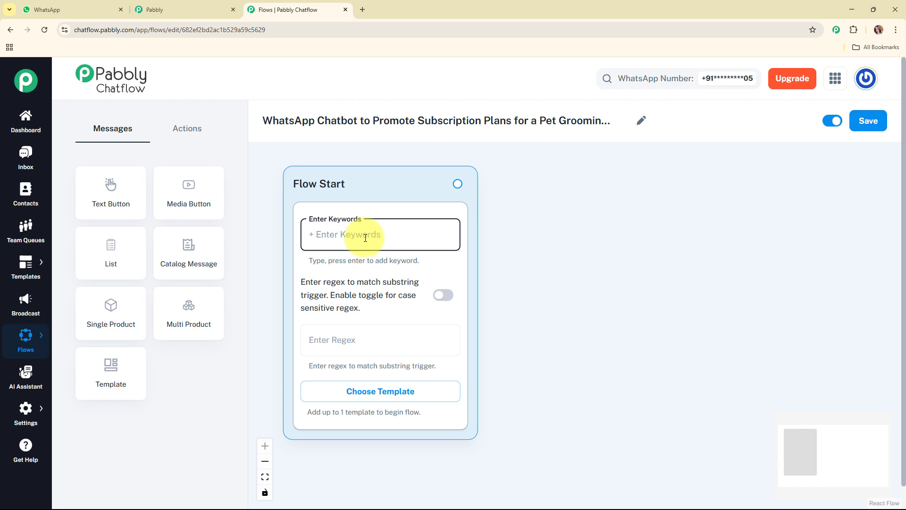
{"action": "type", "text": "Hey"}
{"action": "key", "text": "Return"}
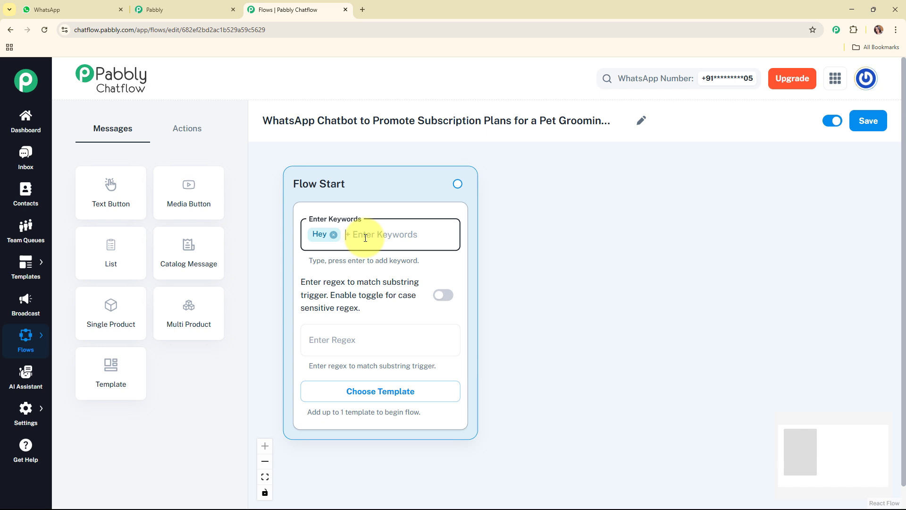
{"action": "key", "text": "BackSpace"}
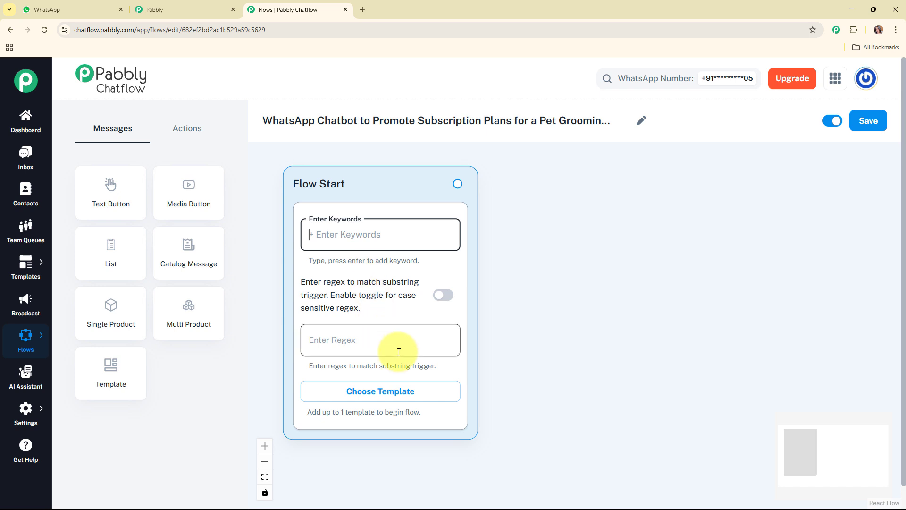
- Set the regex trigger of the Flow Start node to [\s\S]+
{"action": "left_click", "coordinate": [375, 345]}
{"action": "left_click", "coordinate": [382, 315]}
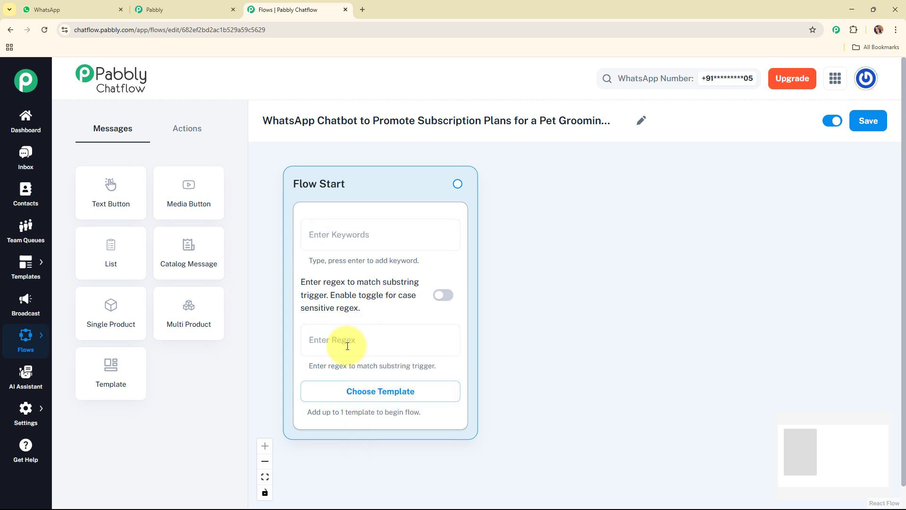
{"action": "left_click", "coordinate": [376, 340]}
{"action": "type", "text": "[\\s\\S]+"}
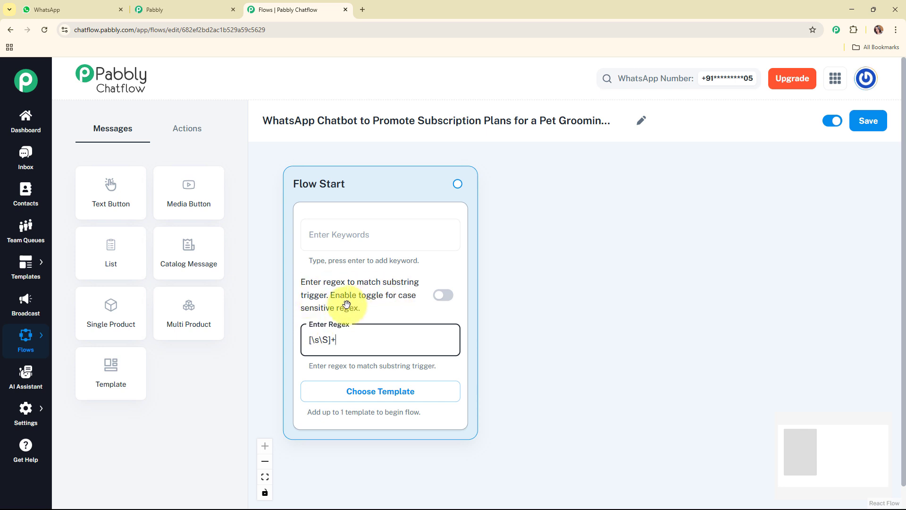
{"action": "left_click", "coordinate": [397, 311]}
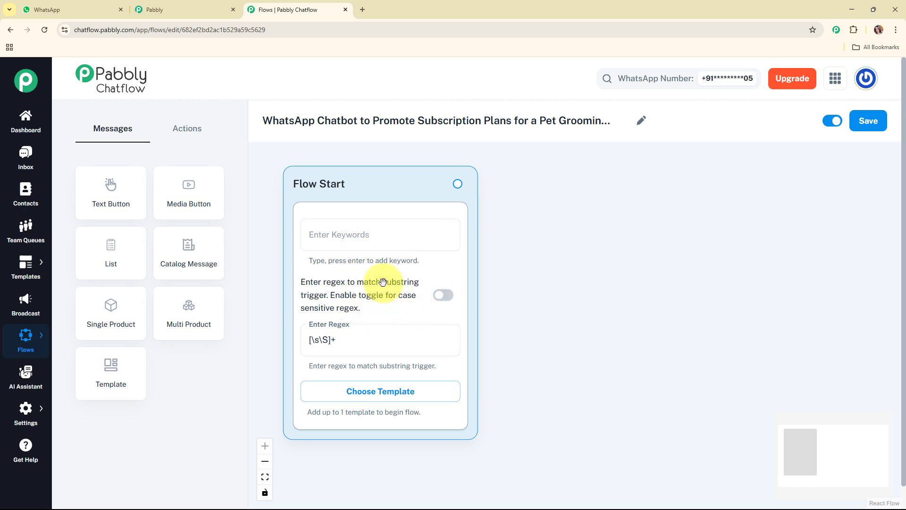
{"action": "left_click", "coordinate": [383, 335]}
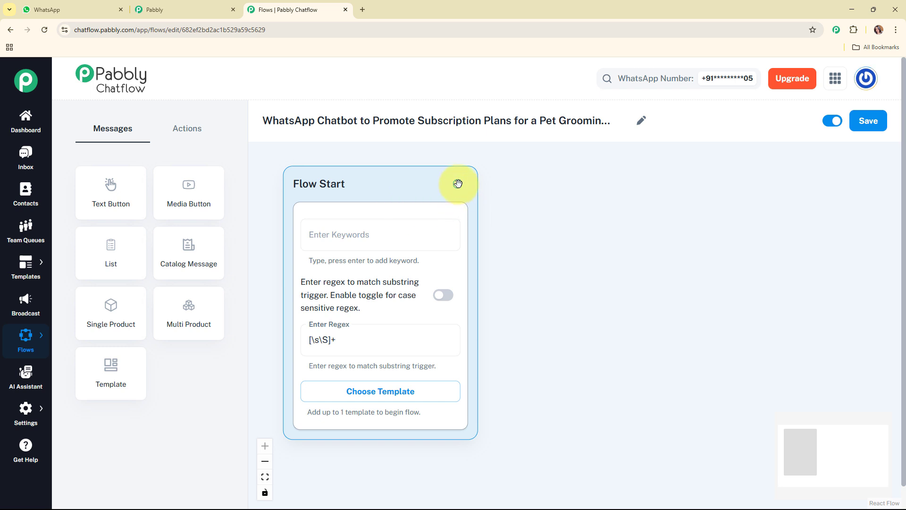
- Connect Flow Start to a new Text + Button message with the Fluffy Tails Grooming welcome text ending in "How can I help you today?"
{"action": "left_click_drag", "start_coordinate": [457, 183], "coordinate": [590, 248]}
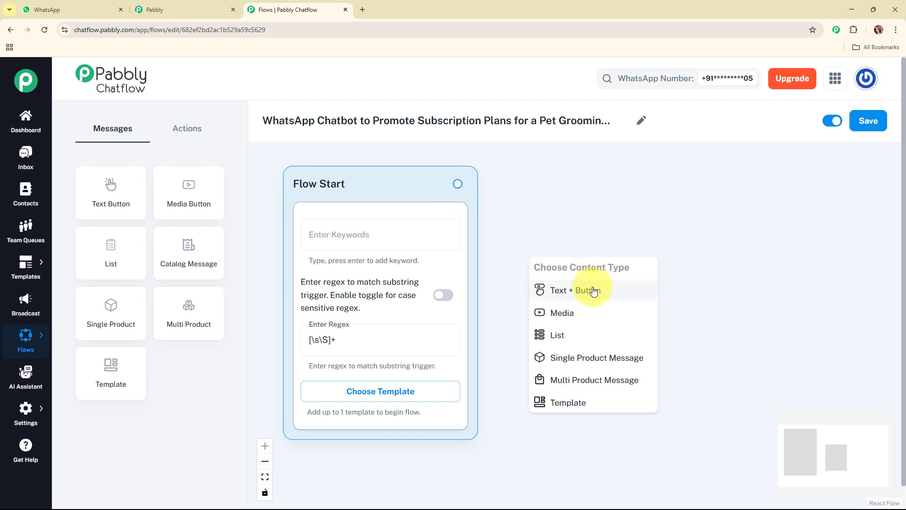
{"action": "left_click", "coordinate": [592, 291]}
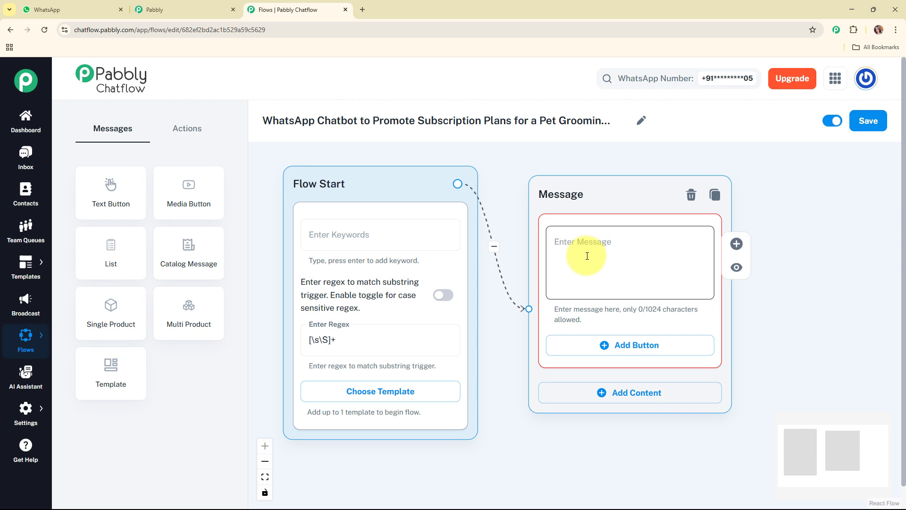
{"action": "left_click", "coordinate": [587, 256]}
{"action": "key", "text": "ctrl+v"}
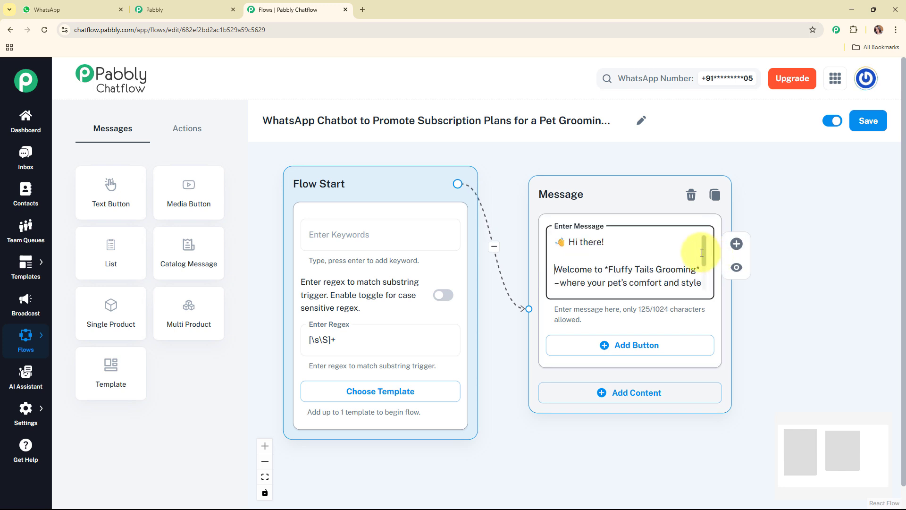
{"action": "scroll", "coordinate": [705, 260], "scroll_direction": "down", "scroll_amount": 1}
{"action": "scroll", "coordinate": [706, 262], "scroll_direction": "down", "scroll_amount": 1}
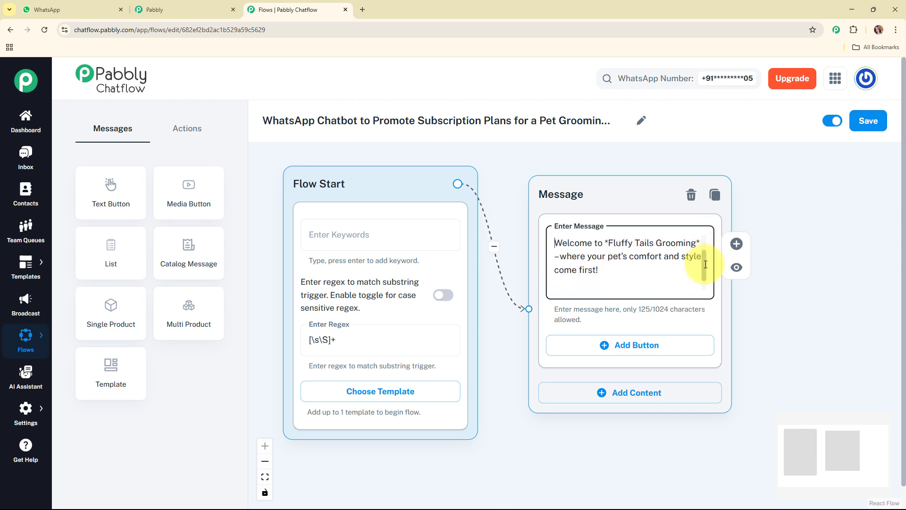
{"action": "scroll", "coordinate": [705, 267], "scroll_direction": "down", "scroll_amount": 2}
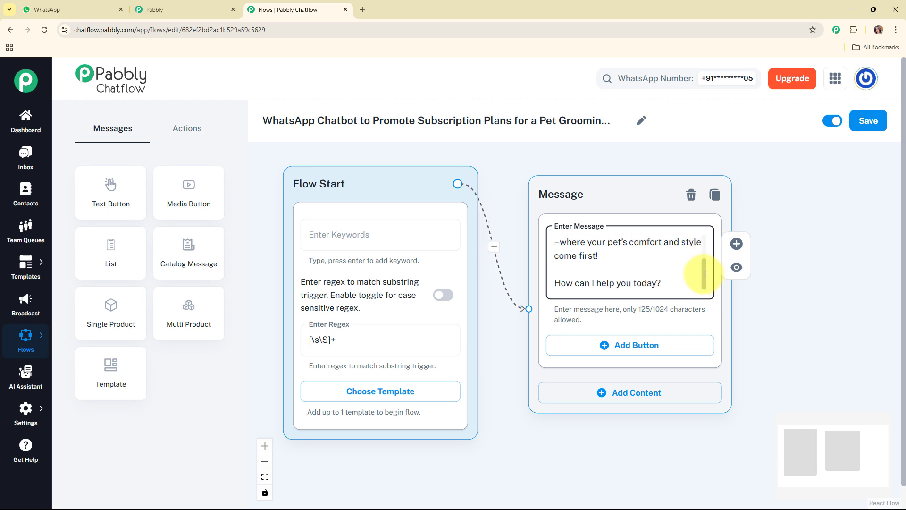
{"action": "left_click_drag", "start_coordinate": [704, 274], "coordinate": [703, 248]}
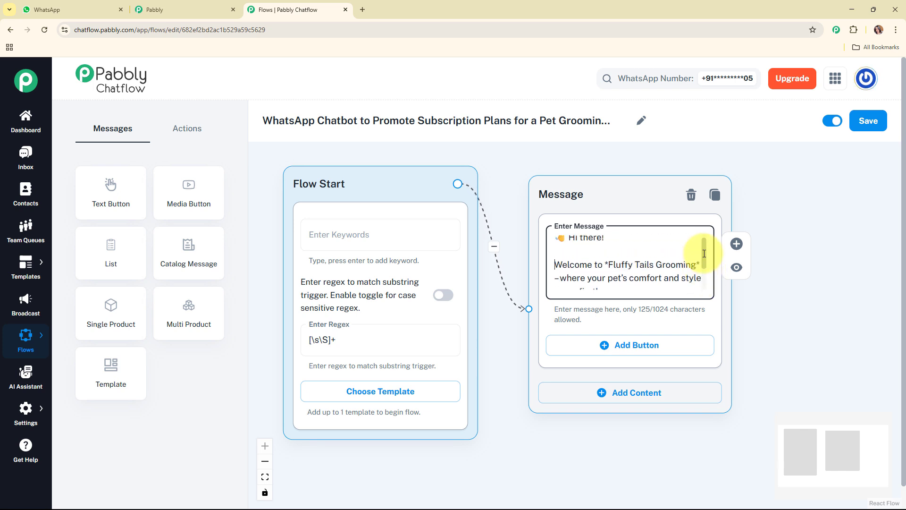
{"action": "left_click", "coordinate": [609, 264]}
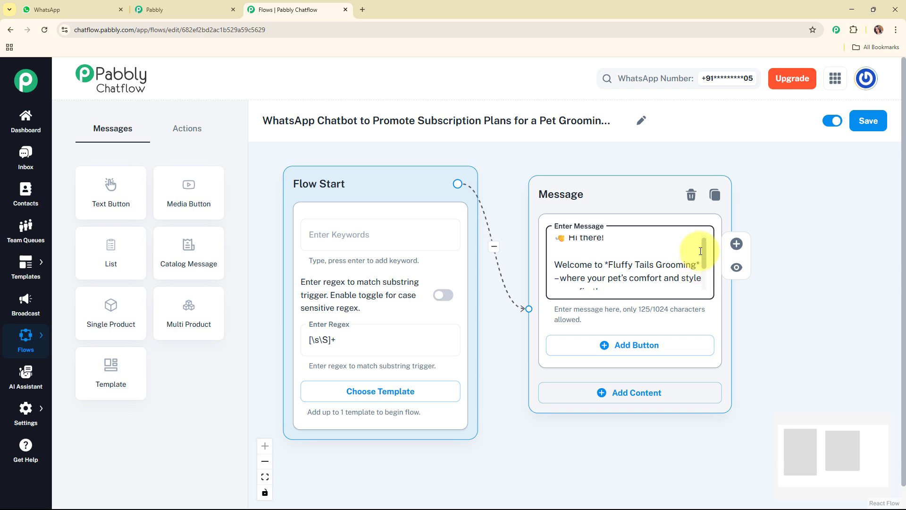
{"action": "scroll", "coordinate": [700, 255], "scroll_direction": "down", "scroll_amount": 3}
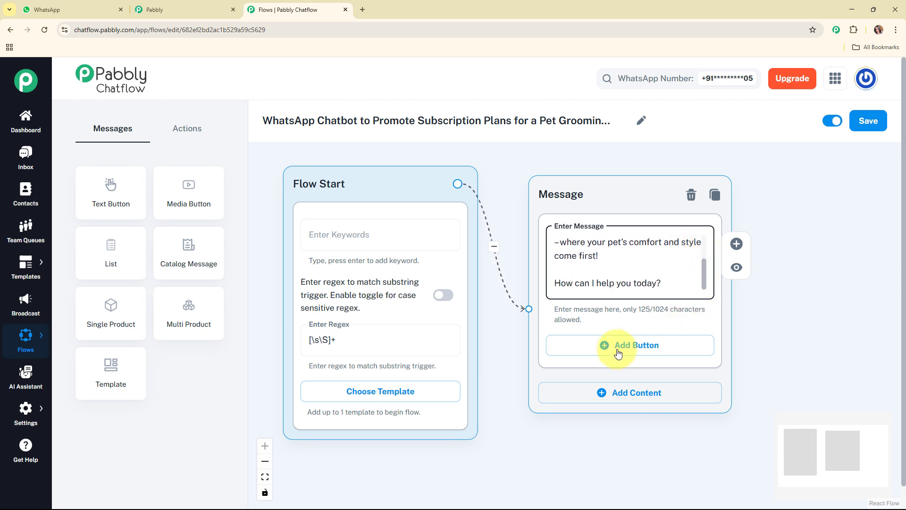
- Add the buttons "Grooming Packages", "Subscription" and "Sign Up Now" to the welcome message and shift both nodes further left on the canvas
{"action": "left_click", "coordinate": [604, 345]}
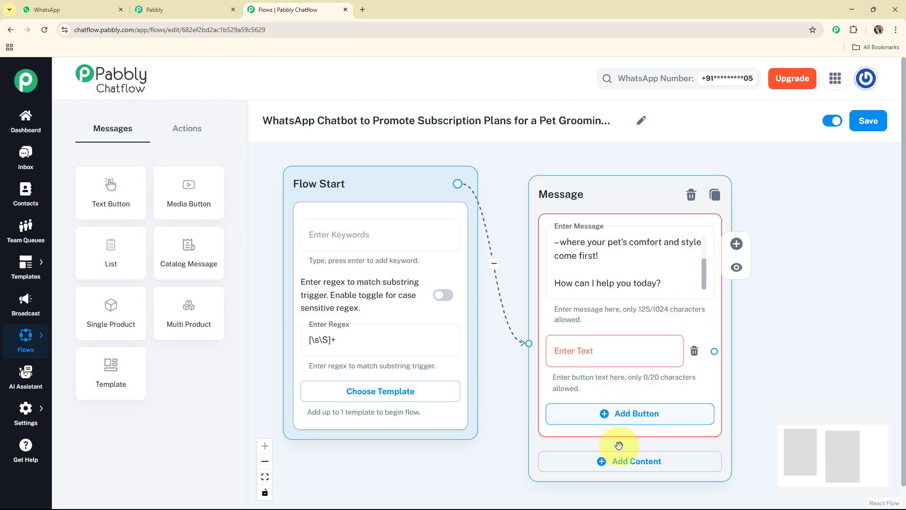
{"action": "left_click", "coordinate": [618, 414]}
{"action": "left_click", "coordinate": [628, 483]}
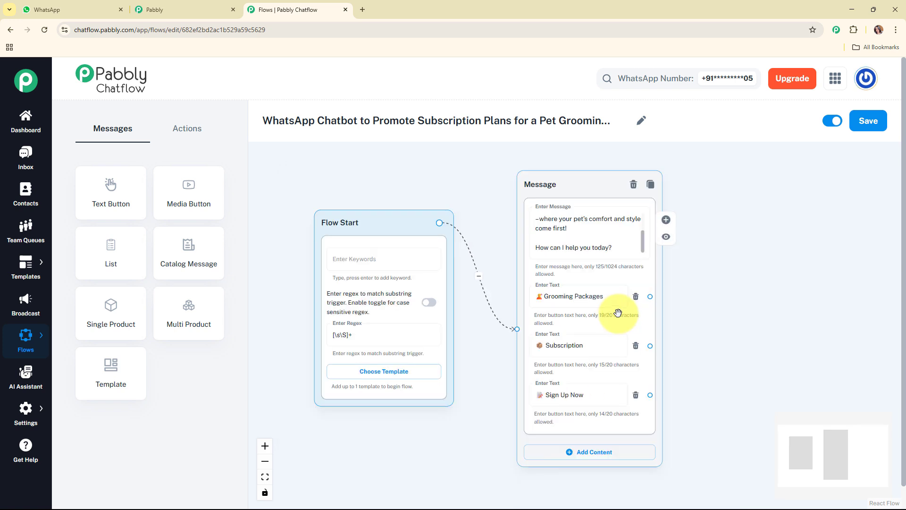
{"action": "left_click", "coordinate": [598, 400]}
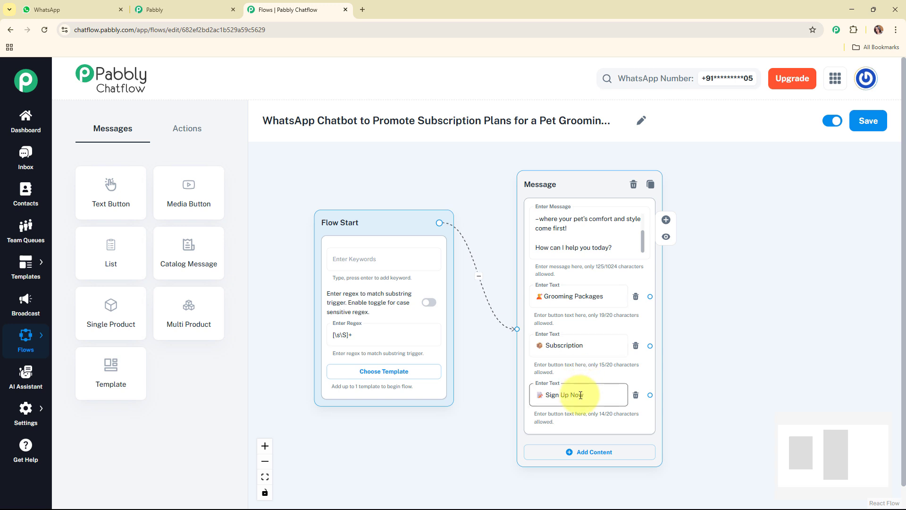
{"action": "left_click_drag", "start_coordinate": [394, 222], "coordinate": [364, 222]}
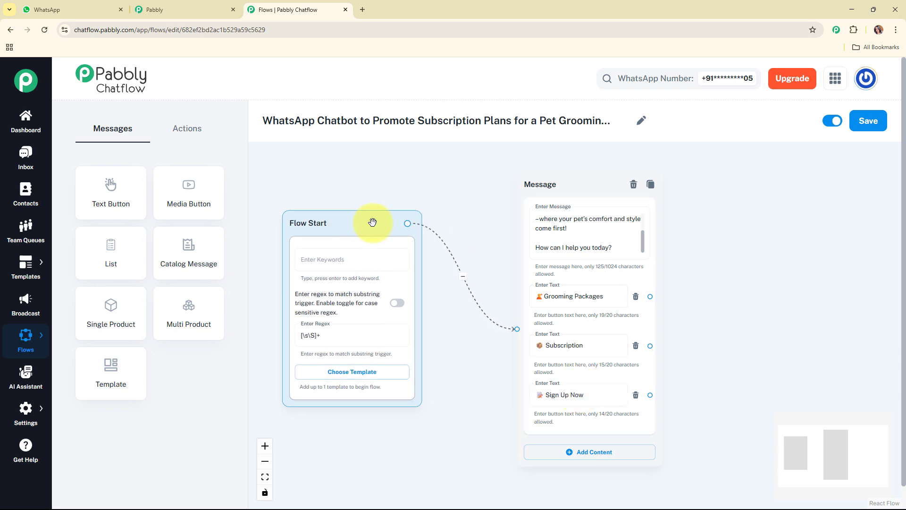
{"action": "left_click_drag", "start_coordinate": [563, 180], "coordinate": [541, 178]}
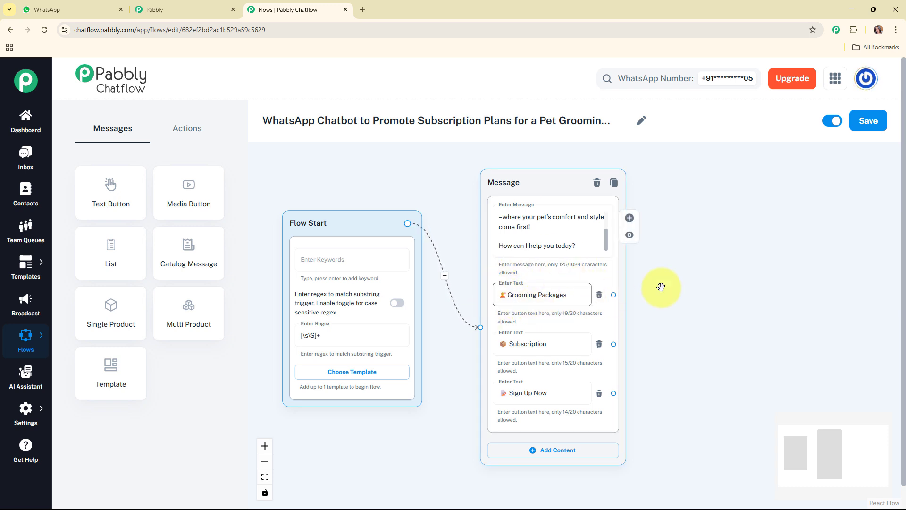
- Connect the Grooming Packages button to a new Text + Button message containing the "Here are our grooming packages" text with its price list
{"action": "left_click_drag", "start_coordinate": [614, 294], "coordinate": [714, 164]}
{"action": "left_click", "coordinate": [697, 210]}
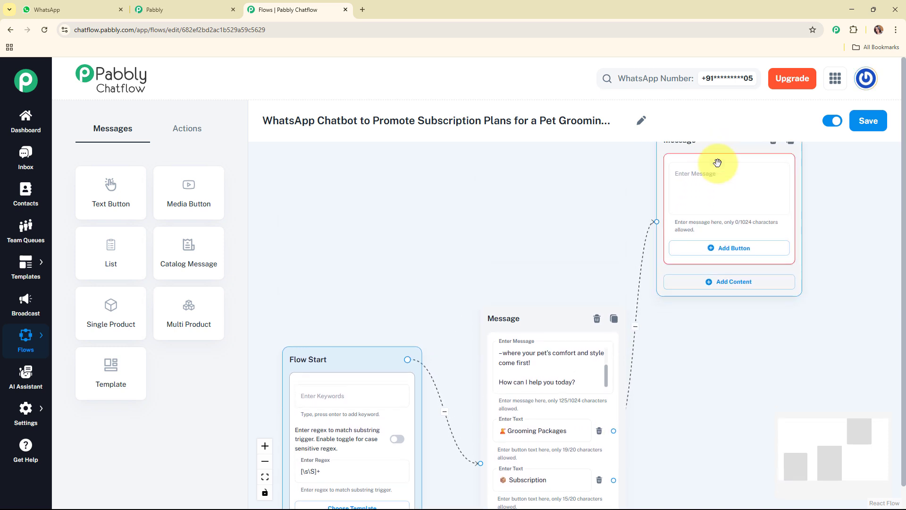
{"action": "left_click", "coordinate": [718, 185]}
{"action": "key", "text": "ctrl+v"}
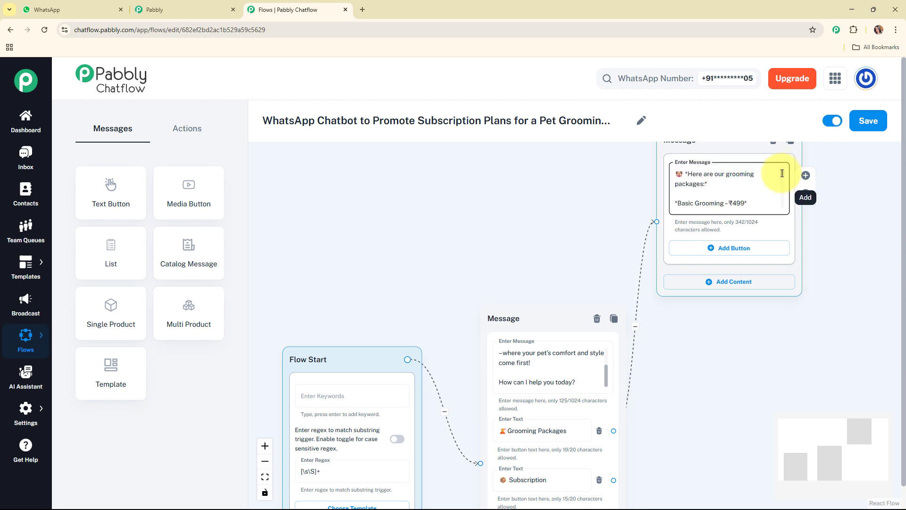
{"action": "left_click_drag", "start_coordinate": [781, 175], "coordinate": [780, 211]}
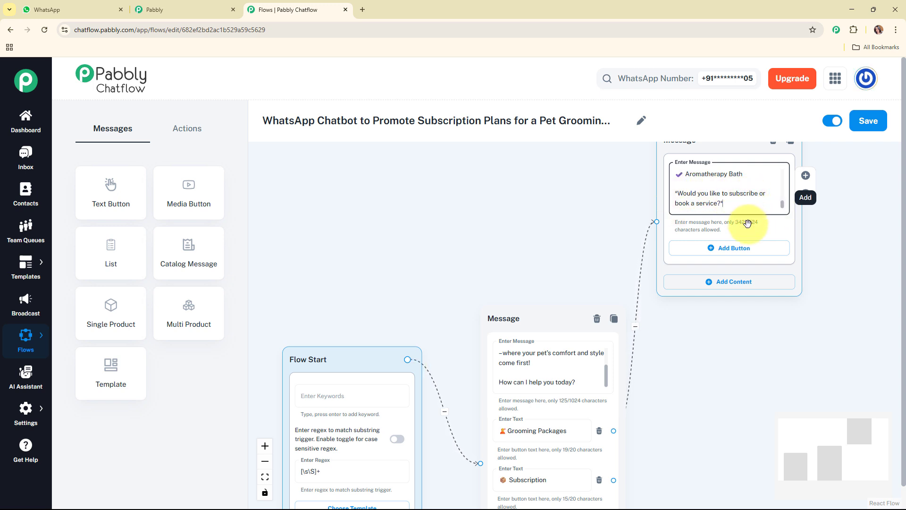
- Add the buttons "Subscription", "Sign Up Now" and "Go Back" to the grooming packages message
{"action": "left_click", "coordinate": [744, 249]}
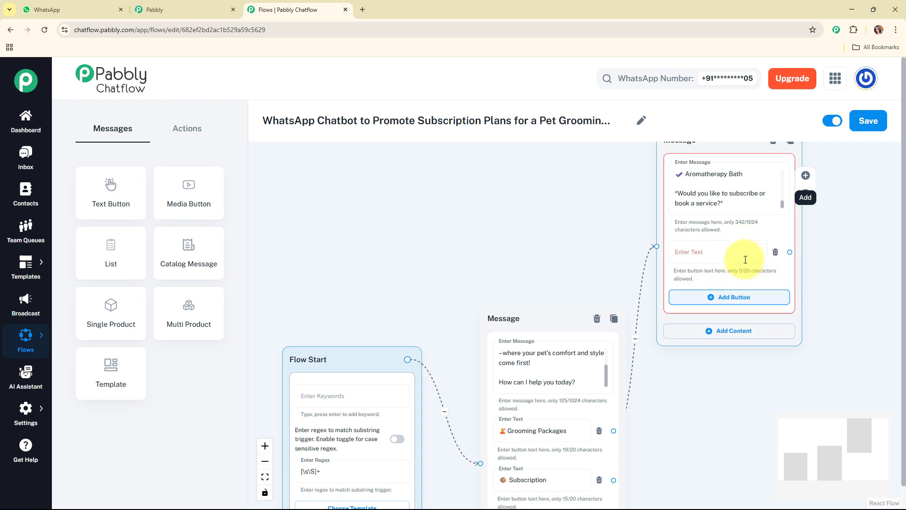
{"action": "left_click", "coordinate": [743, 298]}
{"action": "left_click", "coordinate": [733, 356]}
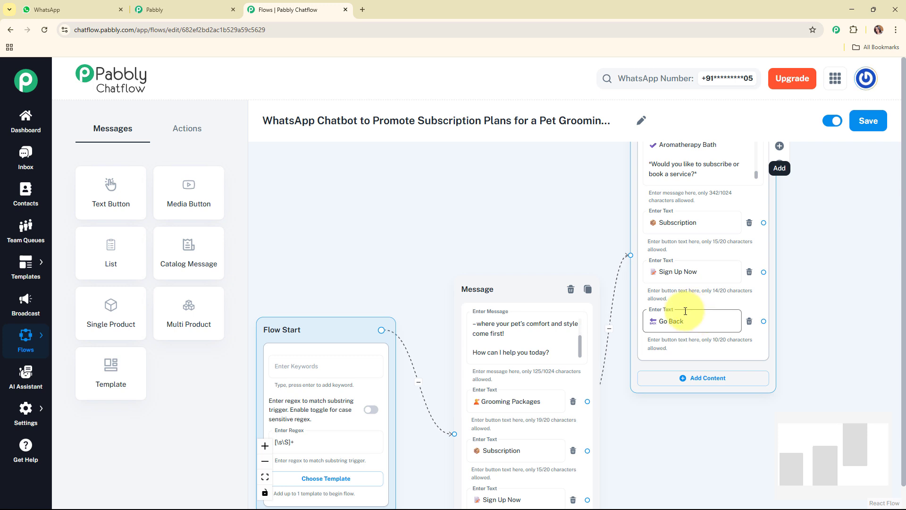
- Rearrange the three nodes on the canvas, placing the grooming packages message higher to leave room for another node beneath it
{"action": "scroll", "coordinate": [725, 330], "scroll_direction": "down", "scroll_amount": 2}
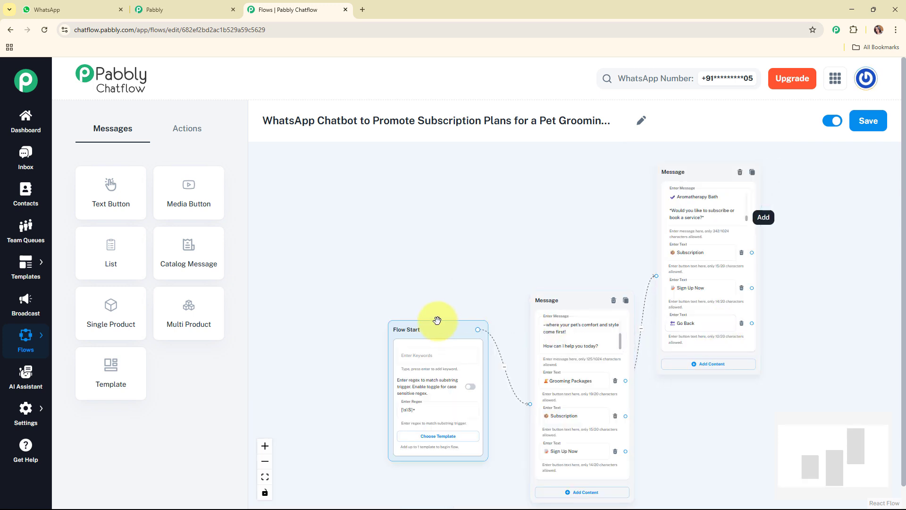
{"action": "left_click_drag", "start_coordinate": [434, 320], "coordinate": [377, 298]}
{"action": "left_click_drag", "start_coordinate": [562, 296], "coordinate": [494, 275]}
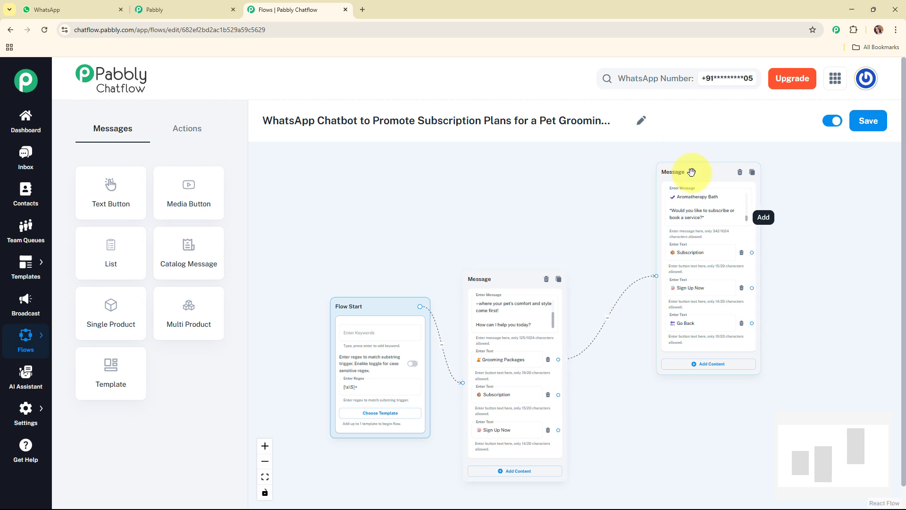
{"action": "left_click_drag", "start_coordinate": [691, 172], "coordinate": [642, 145]}
{"action": "left_click_drag", "start_coordinate": [807, 441], "coordinate": [807, 459]}
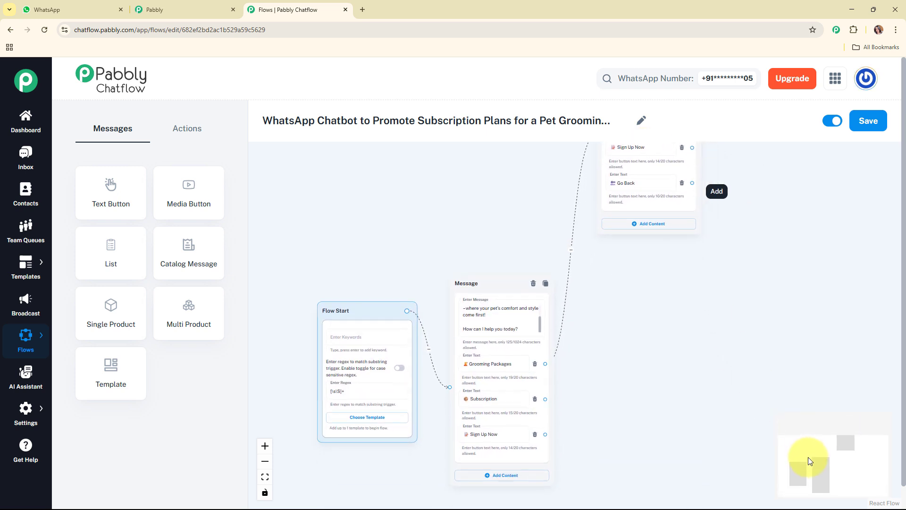
{"action": "left_click_drag", "start_coordinate": [491, 288], "coordinate": [493, 270]}
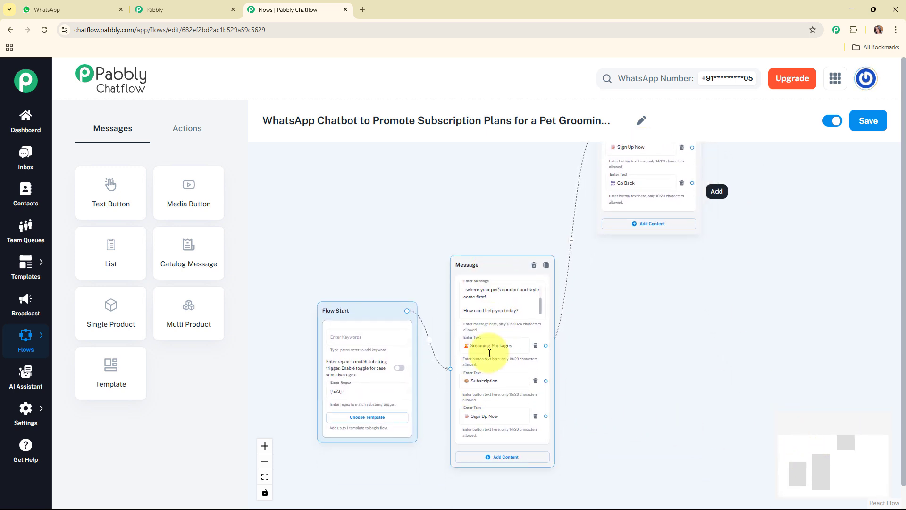
- Connect the welcome message's Subscription button to a new Text + Button message with the subscription plans text and position it below the grooming packages message
{"action": "left_click_drag", "start_coordinate": [546, 381], "coordinate": [633, 336]}
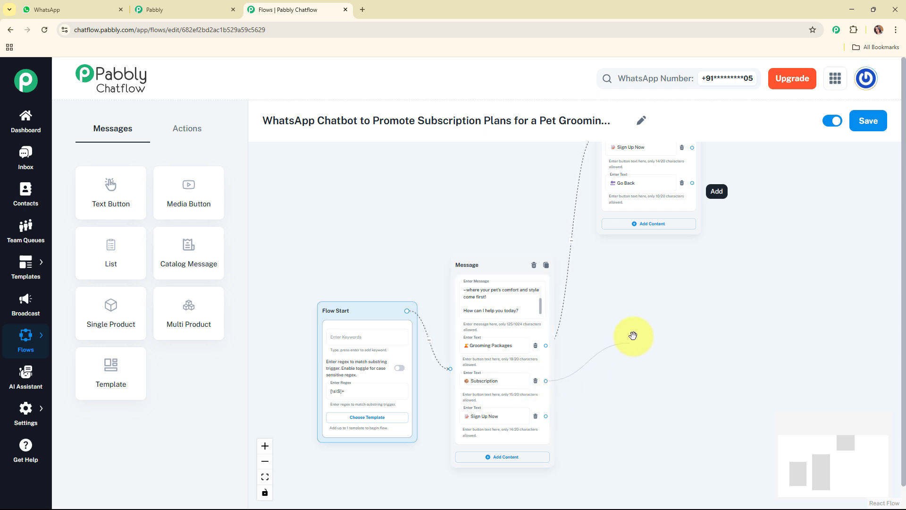
{"action": "left_click_drag", "start_coordinate": [641, 295], "coordinate": [632, 259]}
{"action": "left_click", "coordinate": [643, 301]}
{"action": "left_click", "coordinate": [640, 288]}
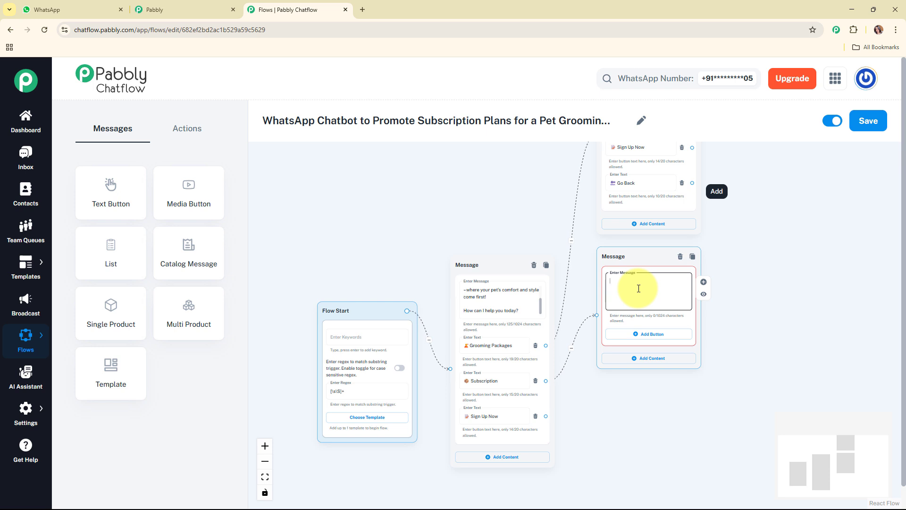
{"action": "key", "text": "ctrl+v"}
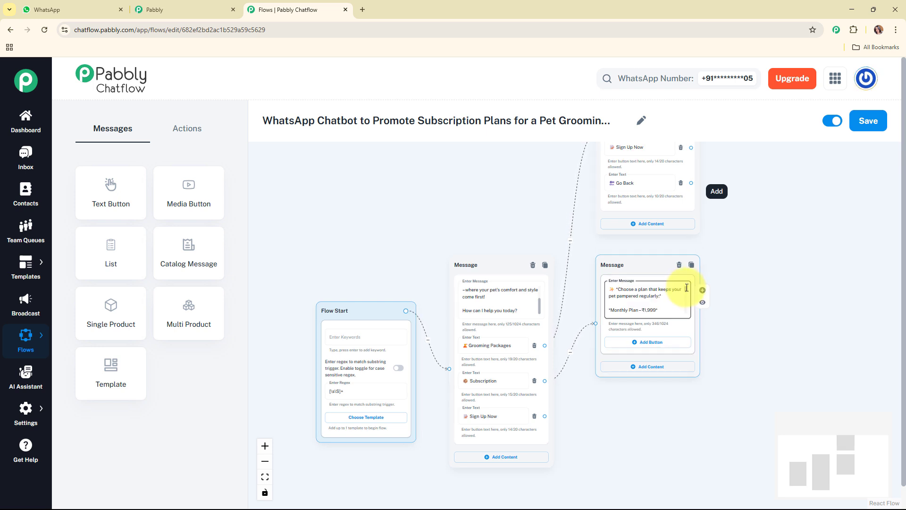
{"action": "scroll", "coordinate": [686, 287], "scroll_direction": "down", "scroll_amount": 5}
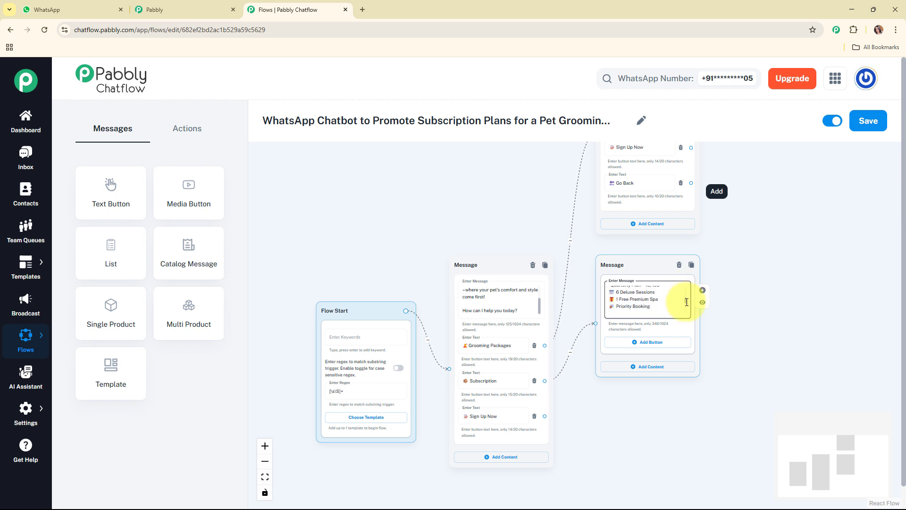
{"action": "scroll", "coordinate": [687, 302], "scroll_direction": "down", "scroll_amount": 4}
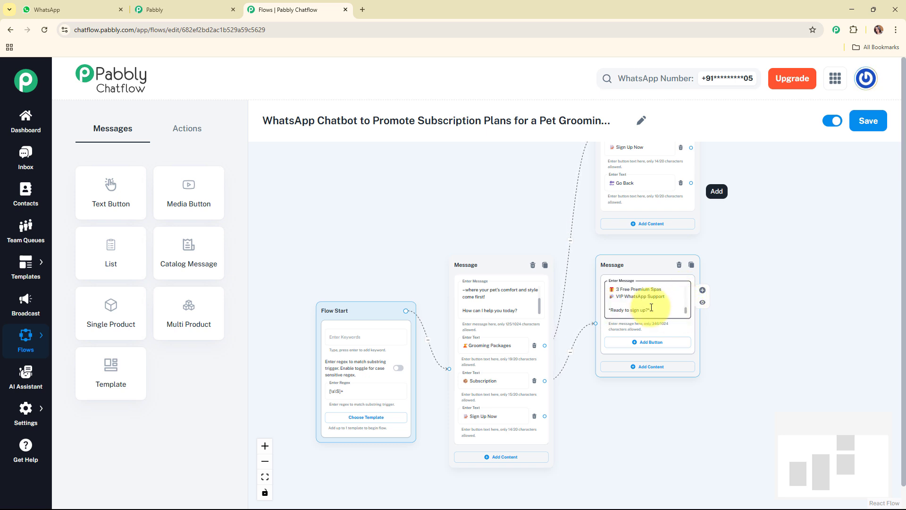
{"action": "left_click_drag", "start_coordinate": [637, 271], "coordinate": [637, 264]}
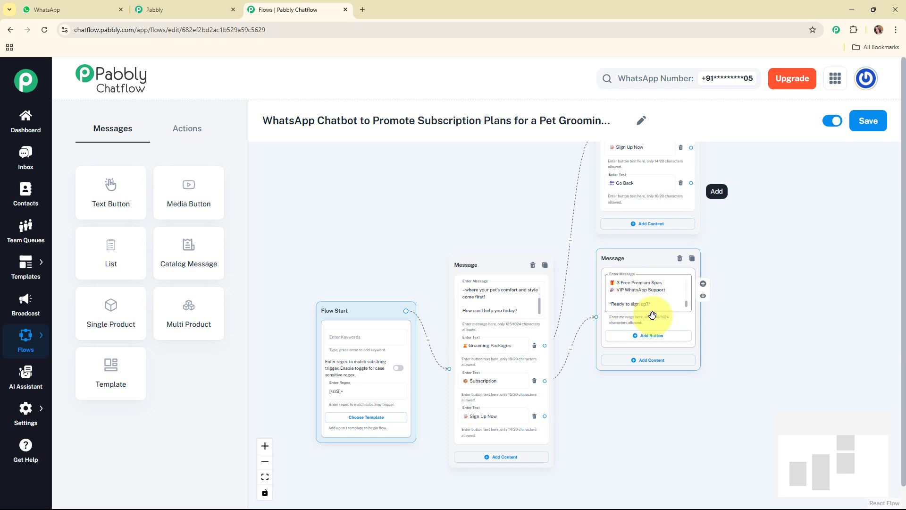
- Add the buttons "Sign Up Now", "Talk to Us" and "Go Back" to the subscription plans message
{"action": "left_click", "coordinate": [652, 336]}
{"action": "left_click", "coordinate": [651, 370]}
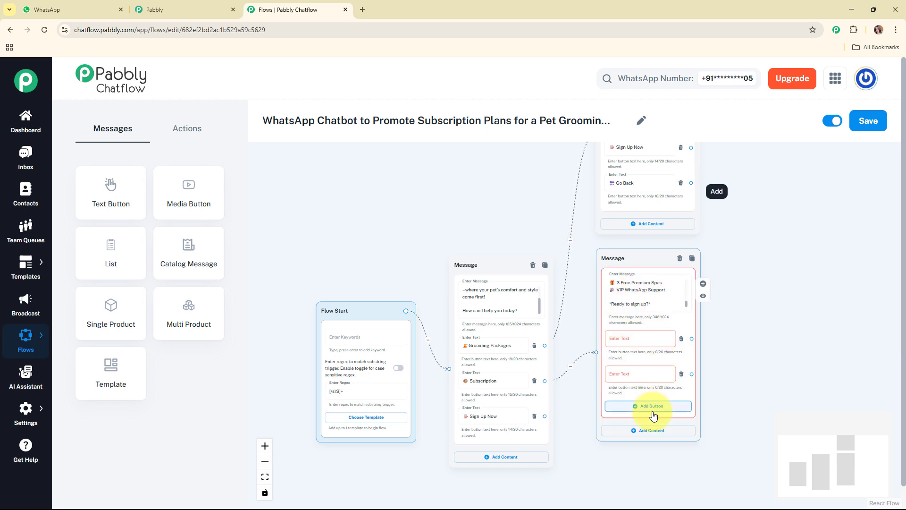
{"action": "left_click", "coordinate": [653, 407]}
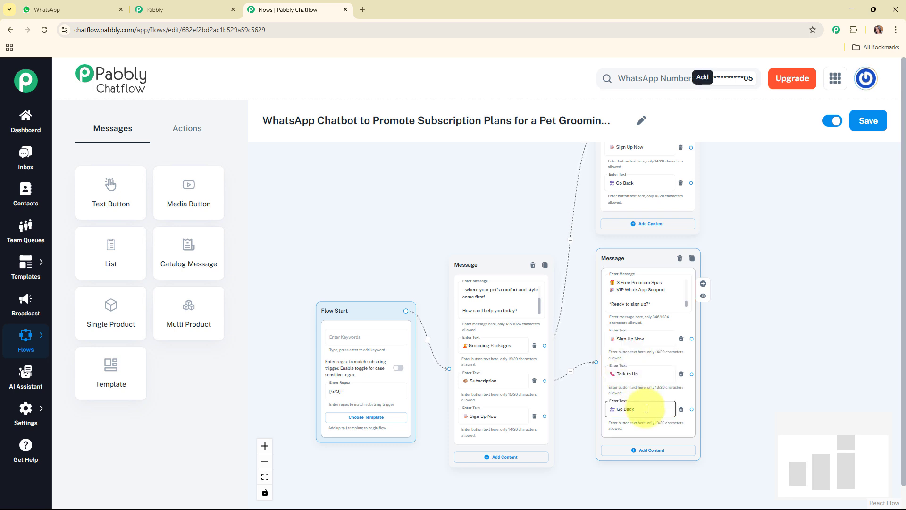
{"action": "left_click_drag", "start_coordinate": [645, 260], "coordinate": [648, 258]}
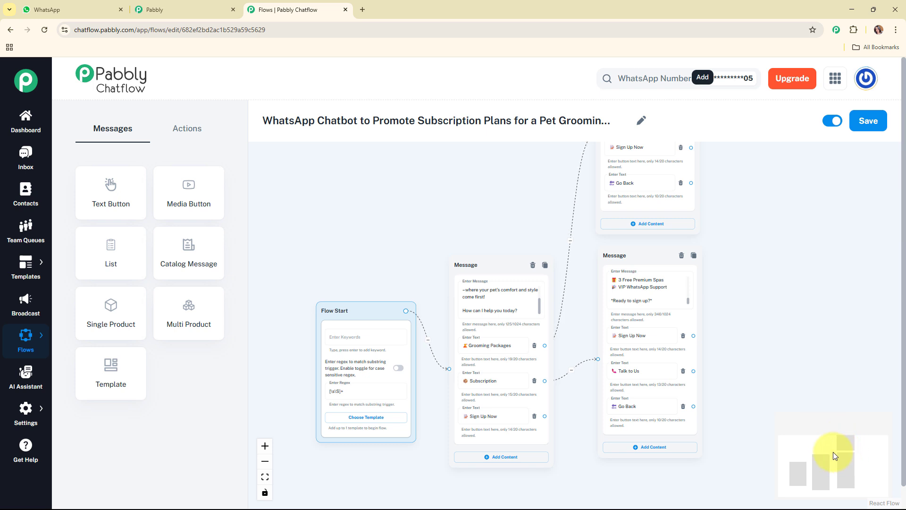
- Shift the Flow Start node and the welcome message leftward on the canvas, farther from the messages they lead to
{"action": "left_click_drag", "start_coordinate": [833, 452], "coordinate": [833, 457]}
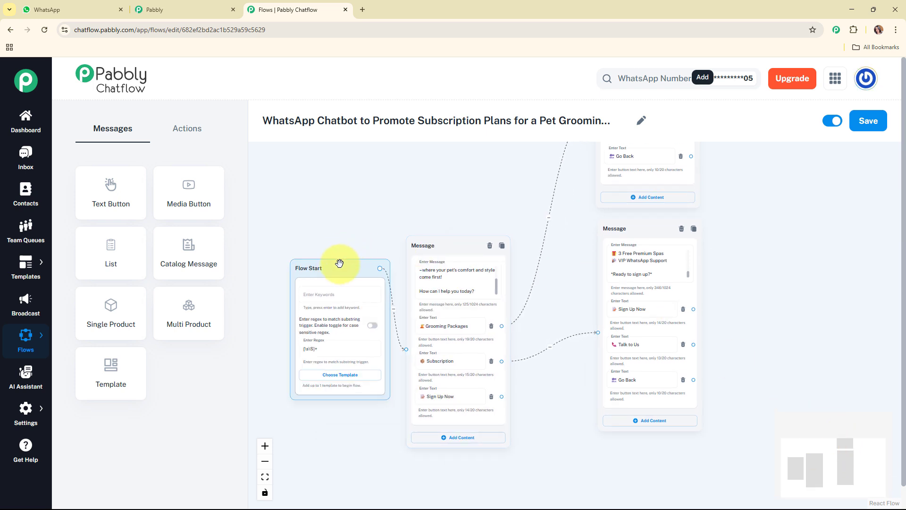
{"action": "left_click_drag", "start_coordinate": [339, 264], "coordinate": [315, 259]}
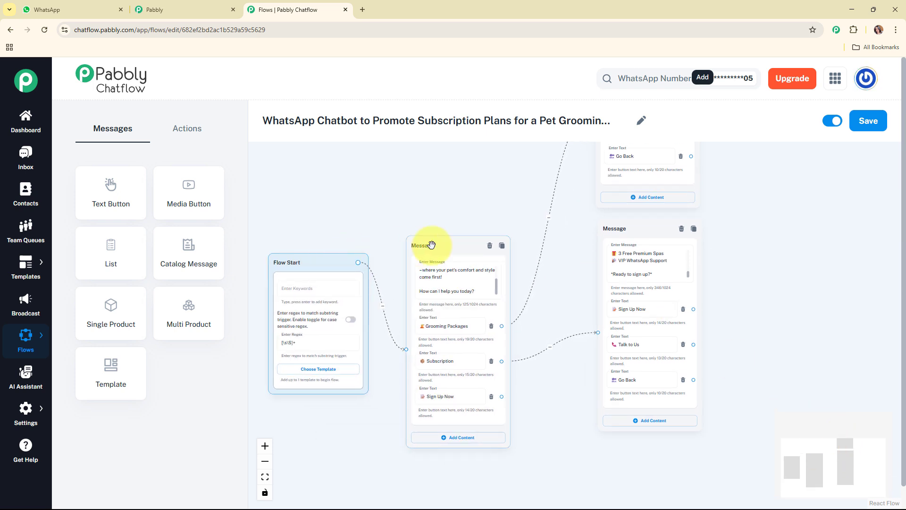
{"action": "left_click_drag", "start_coordinate": [430, 245], "coordinate": [426, 244]}
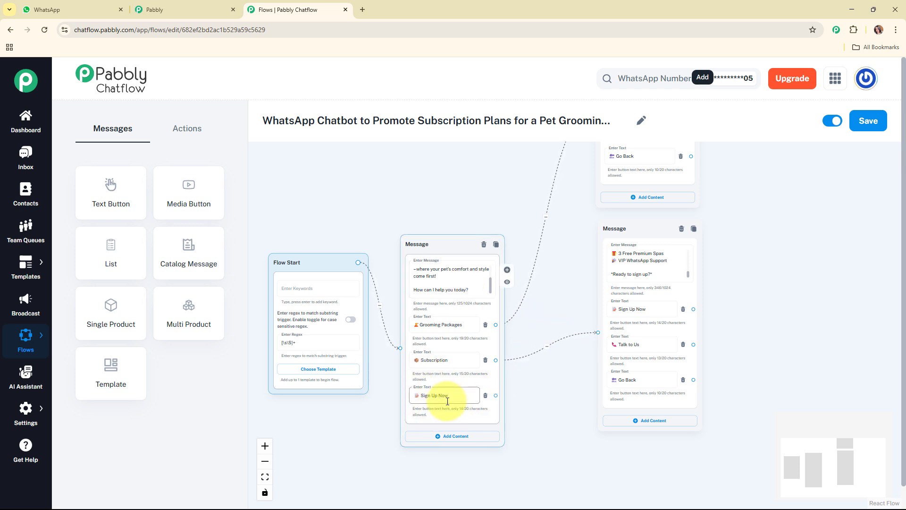
{"action": "left_click", "coordinate": [571, 245]}
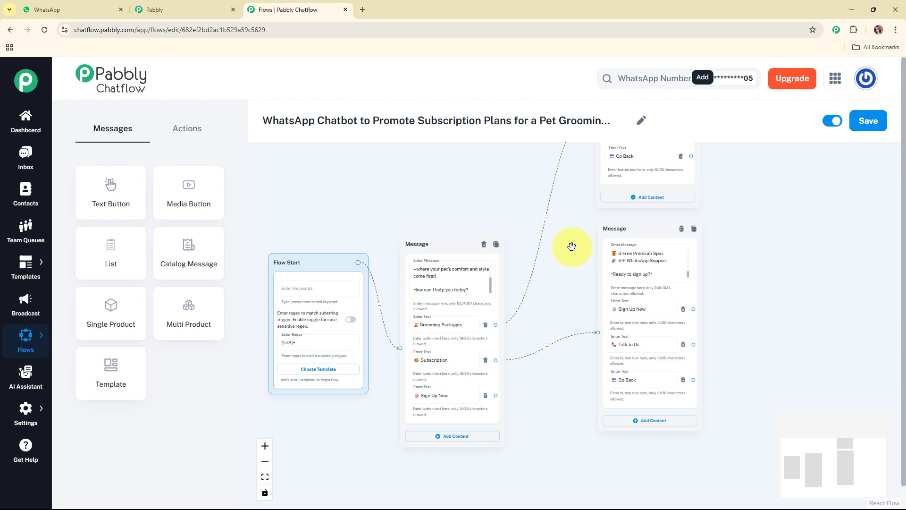
- Add an Ask Question node to the flow and position it directly below the subscription plans message
{"action": "left_click", "coordinate": [188, 131]}
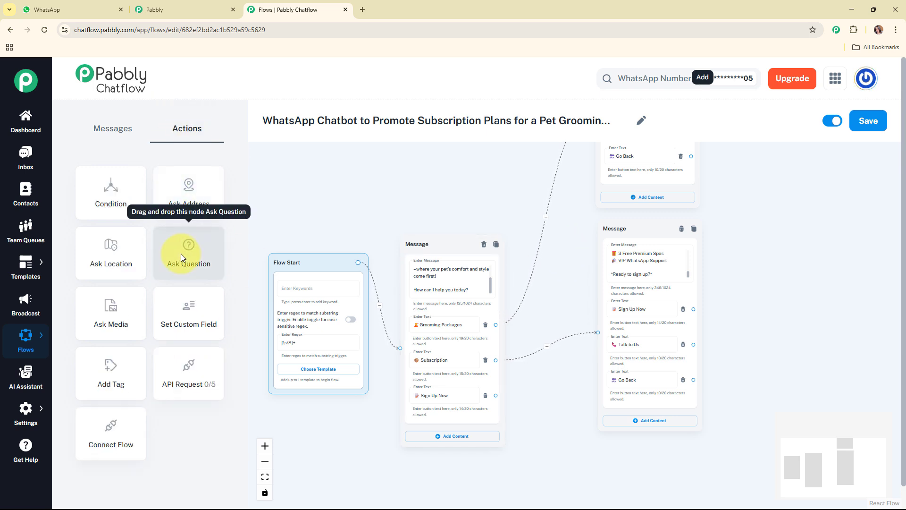
{"action": "left_click_drag", "start_coordinate": [180, 254], "coordinate": [629, 470]}
{"action": "left_click_drag", "start_coordinate": [834, 460], "coordinate": [844, 483]}
{"action": "left_click", "coordinate": [618, 273]}
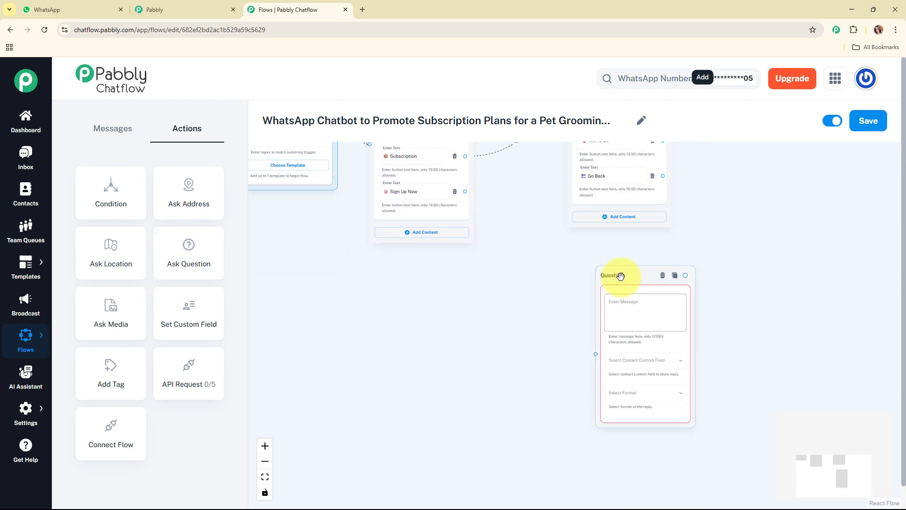
{"action": "left_click_drag", "start_coordinate": [618, 274], "coordinate": [593, 250]}
- Fill in the question's message with "*Amazing!* Let's get you started. Please share: *Your Full Name*", including its emojis
{"action": "left_click", "coordinate": [599, 306]}
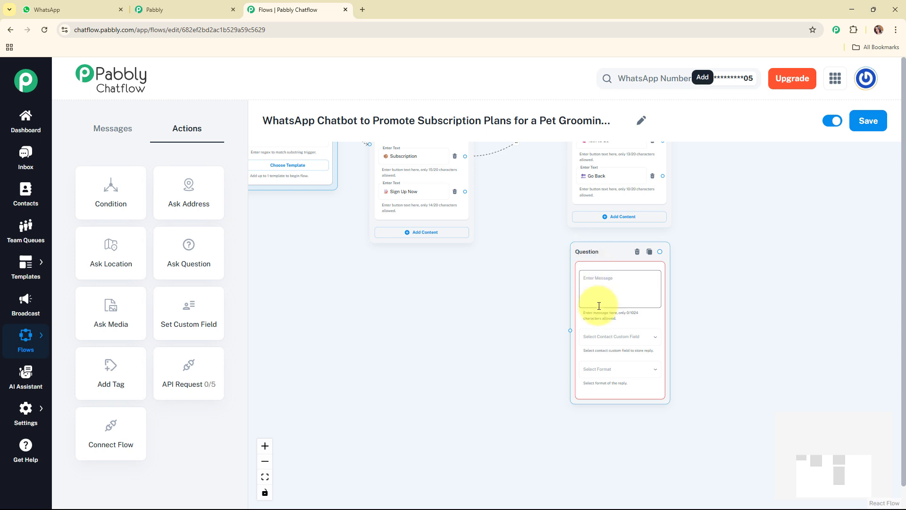
{"action": "left_click", "coordinate": [599, 291]}
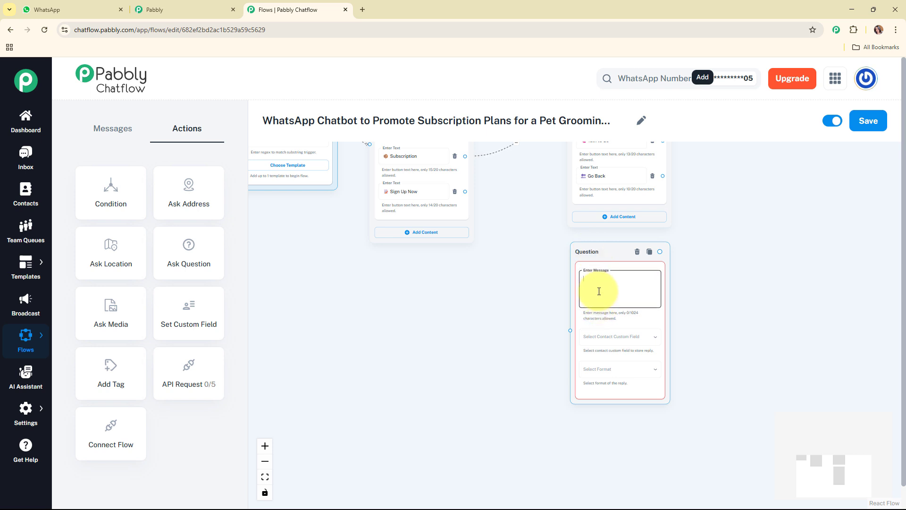
{"action": "type", "text": "*Amazing!* 🐾  Let's get you started. Please share: 1️⃣ *Your Full Name*"}
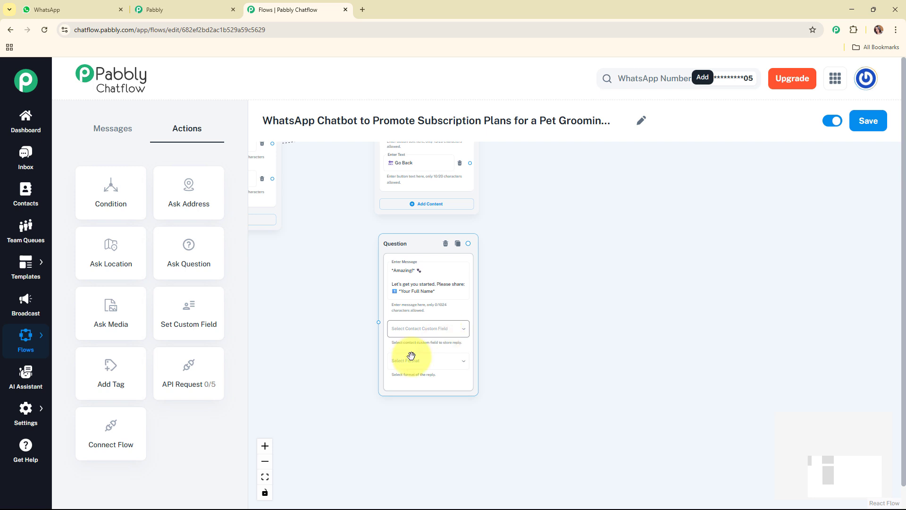
- Store the question's reply in the FullName contact custom field and set its format to Text
{"action": "mouse_move", "coordinate": [33, 417]}
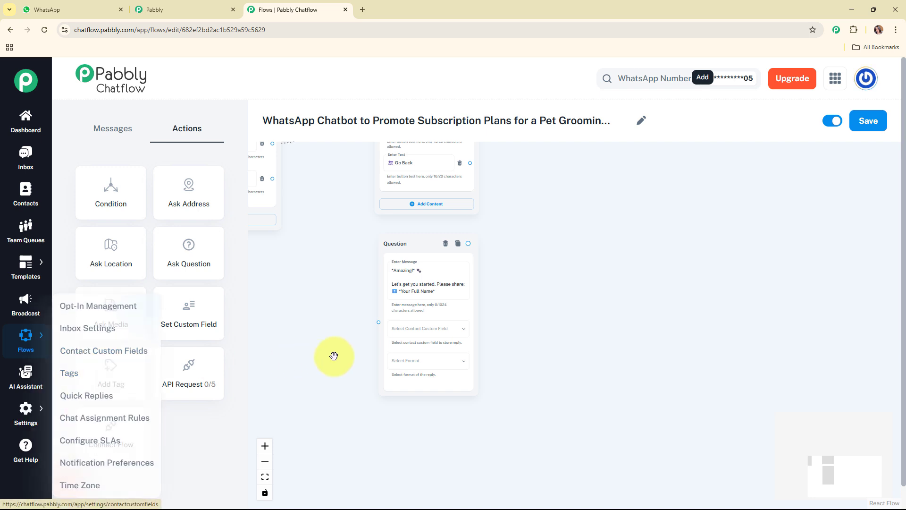
{"action": "left_click", "coordinate": [418, 330]}
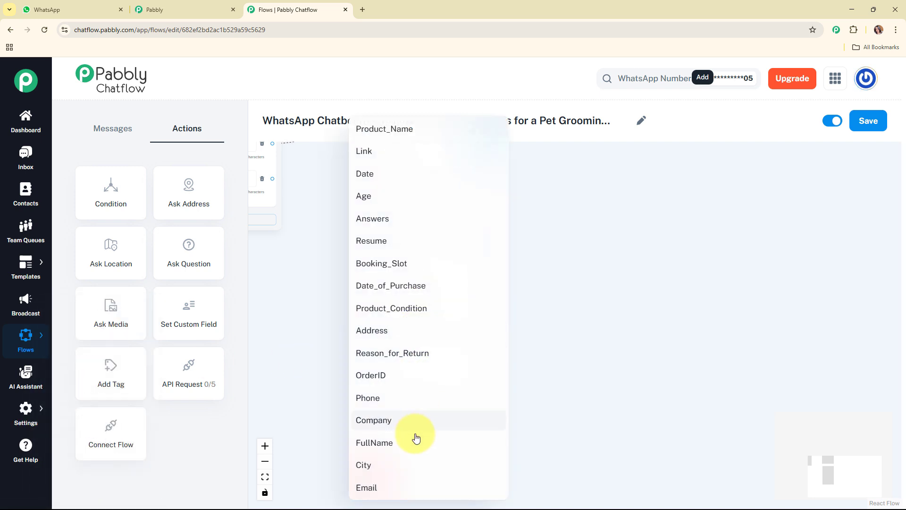
{"action": "left_click", "coordinate": [404, 448]}
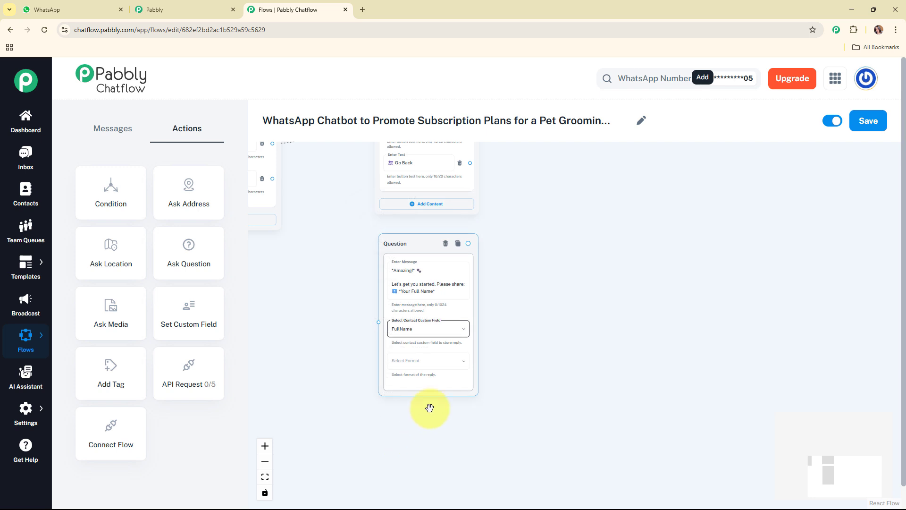
{"action": "left_click", "coordinate": [440, 367]}
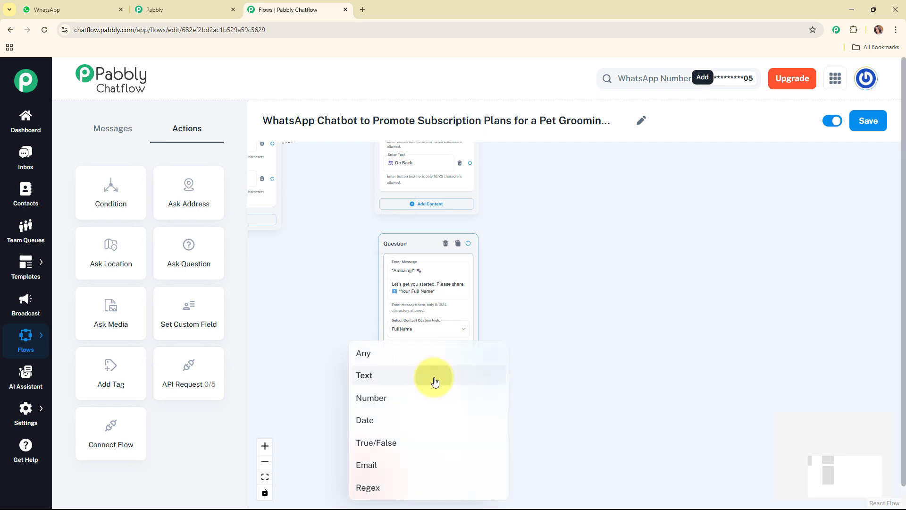
{"action": "left_click", "coordinate": [433, 375]}
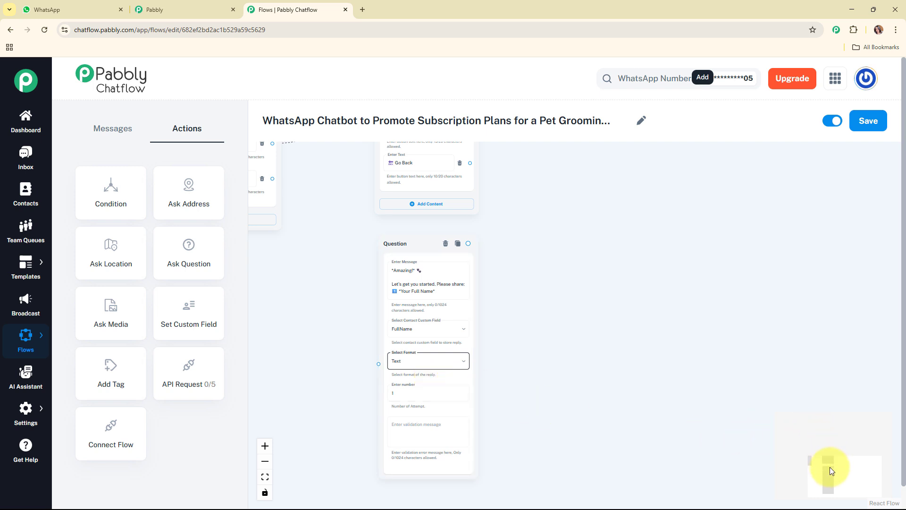
{"action": "scroll", "coordinate": [831, 471], "scroll_direction": "down", "scroll_amount": 3}
{"action": "left_click", "coordinate": [394, 333]}
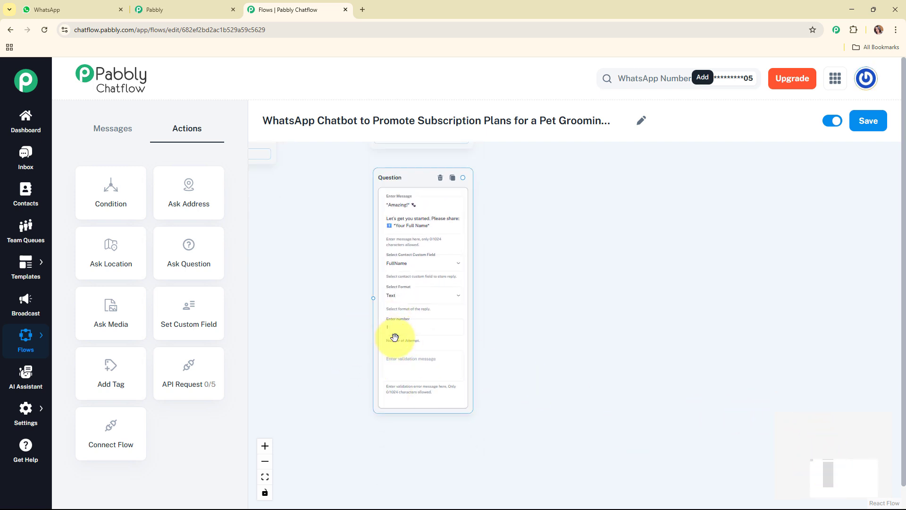
{"action": "left_click", "coordinate": [408, 379]}
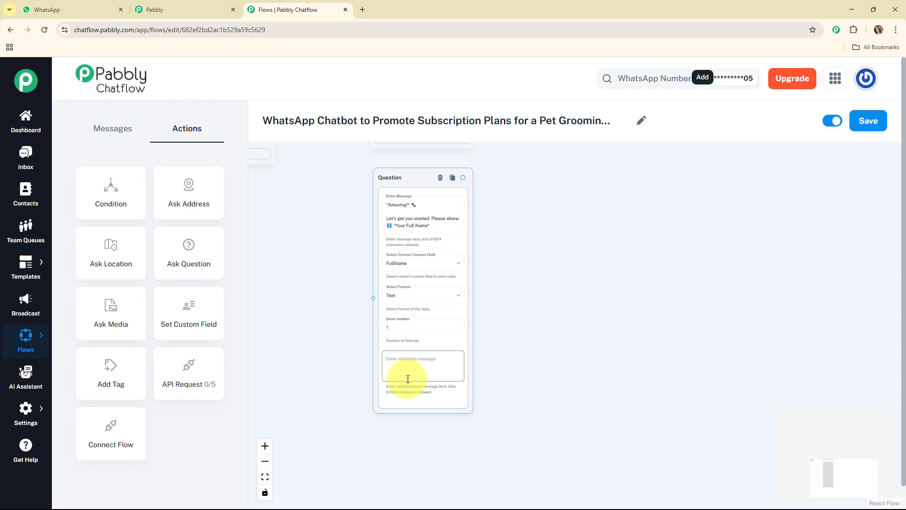
- Connect the welcome message's Sign Up Now button to the full name question and move the question slightly higher
{"action": "left_click", "coordinate": [831, 407]}
{"action": "left_click_drag", "start_coordinate": [846, 474], "coordinate": [835, 452]}
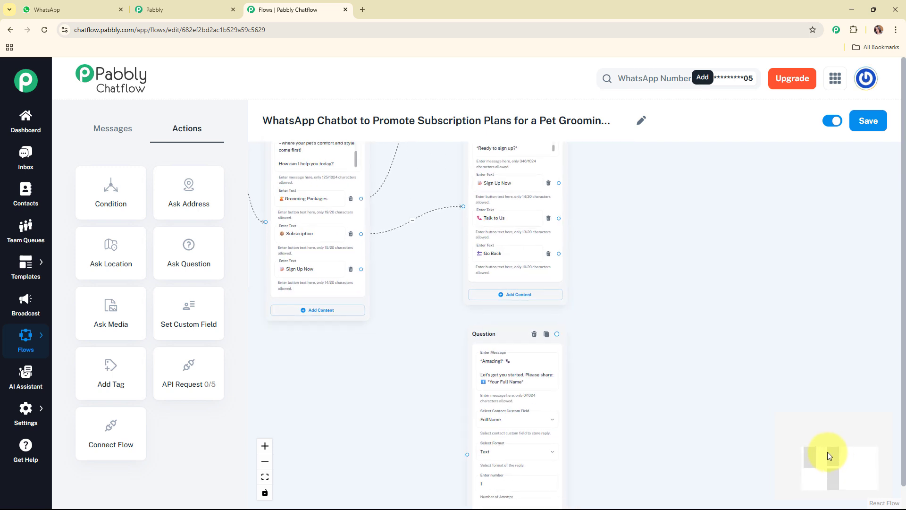
{"action": "left_click_drag", "start_coordinate": [361, 269], "coordinate": [427, 385]}
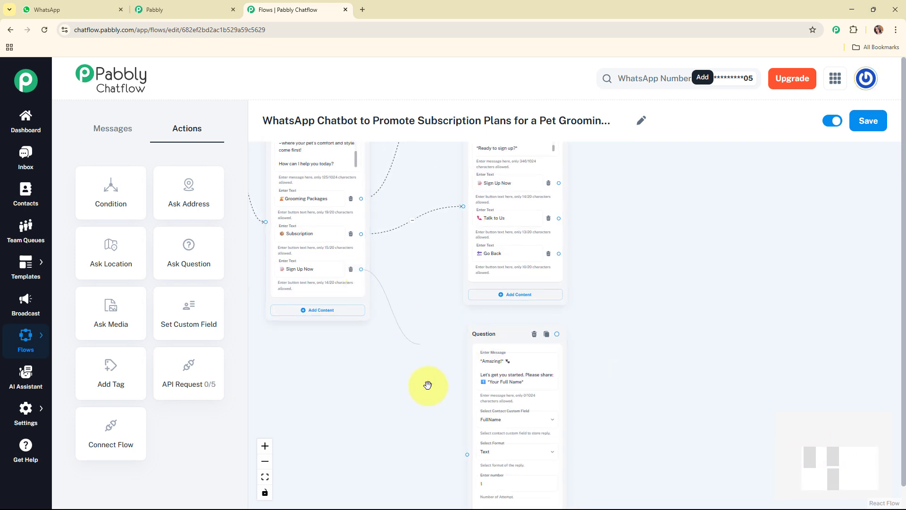
{"action": "left_click_drag", "start_coordinate": [467, 456], "coordinate": [467, 455]}
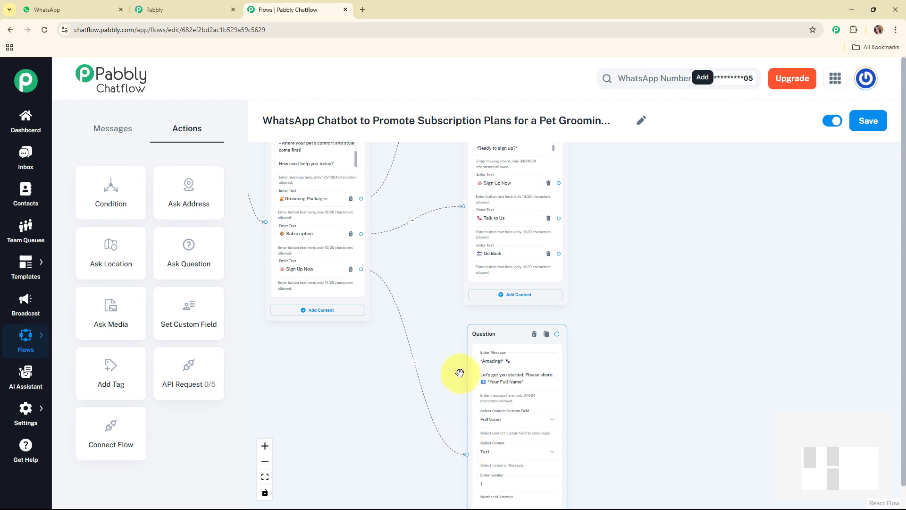
{"action": "left_click_drag", "start_coordinate": [469, 372], "coordinate": [462, 366]}
- Connect the full name question to a new Text + Button message "*Preferred Plan*" with buttons Monthly, Quarterly and Yearly
{"action": "left_click", "coordinate": [543, 374]}
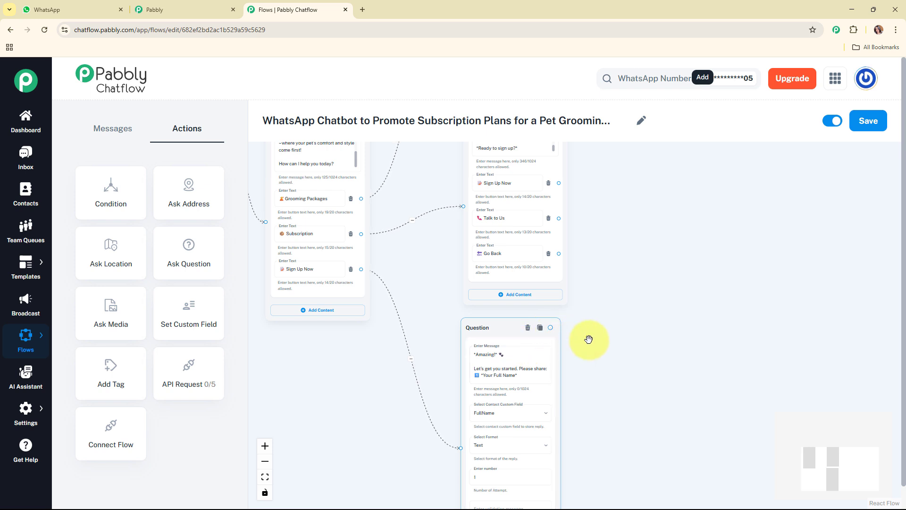
{"action": "left_click_drag", "start_coordinate": [550, 328], "coordinate": [596, 353]}
{"action": "left_click", "coordinate": [633, 368]}
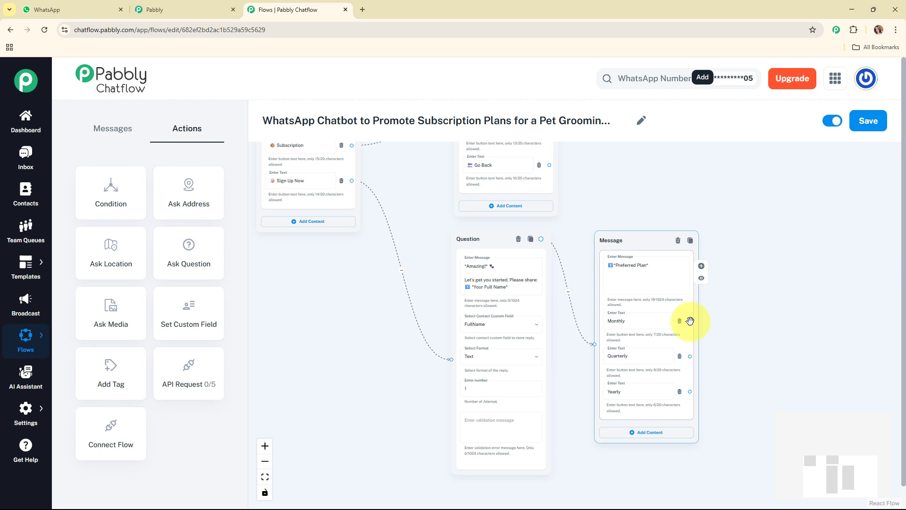
- Connect the Monthly, Quarterly and Yearly buttons to one new Text + Button message reading "We'll register your subscription and send payment info shortly."
{"action": "left_click_drag", "start_coordinate": [689, 321], "coordinate": [783, 316]}
{"action": "left_click", "coordinate": [788, 338]}
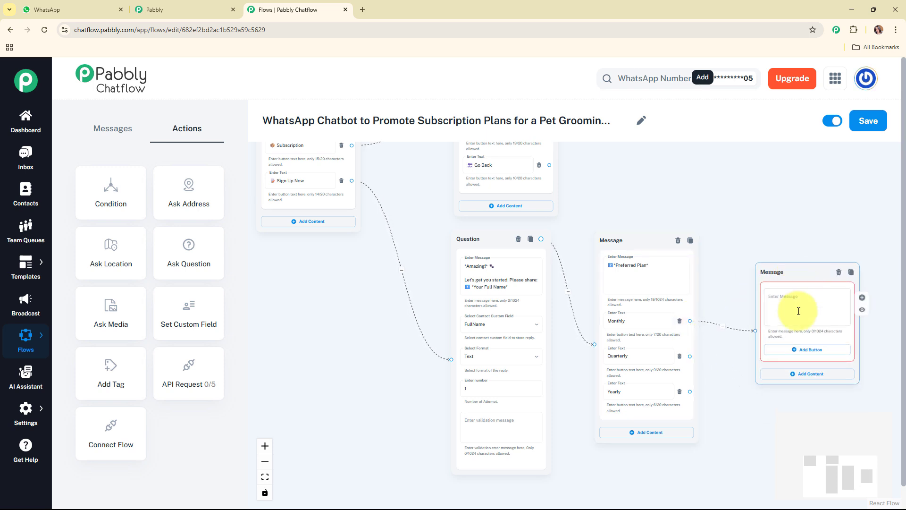
{"action": "left_click", "coordinate": [799, 311]}
{"action": "type", "text": "We'll register your subscription and send payment info shortly. 💳"}
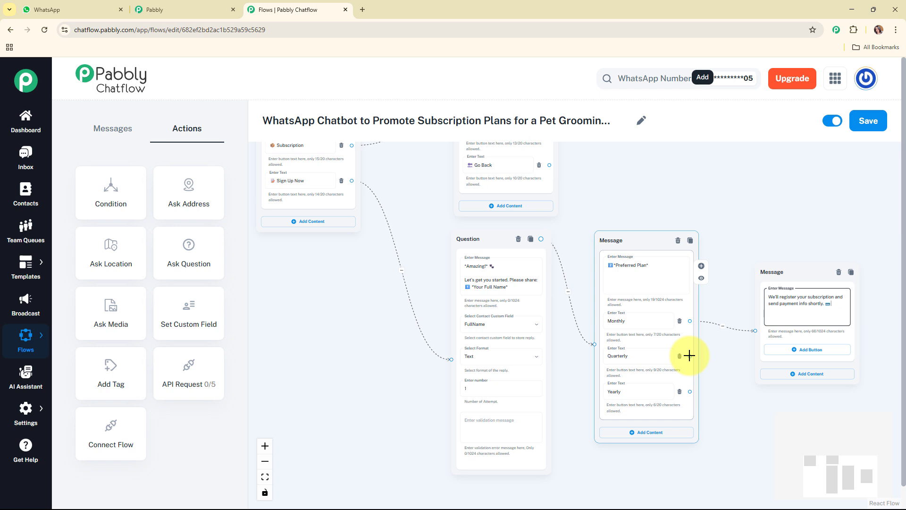
{"action": "left_click_drag", "start_coordinate": [690, 356], "coordinate": [756, 330]}
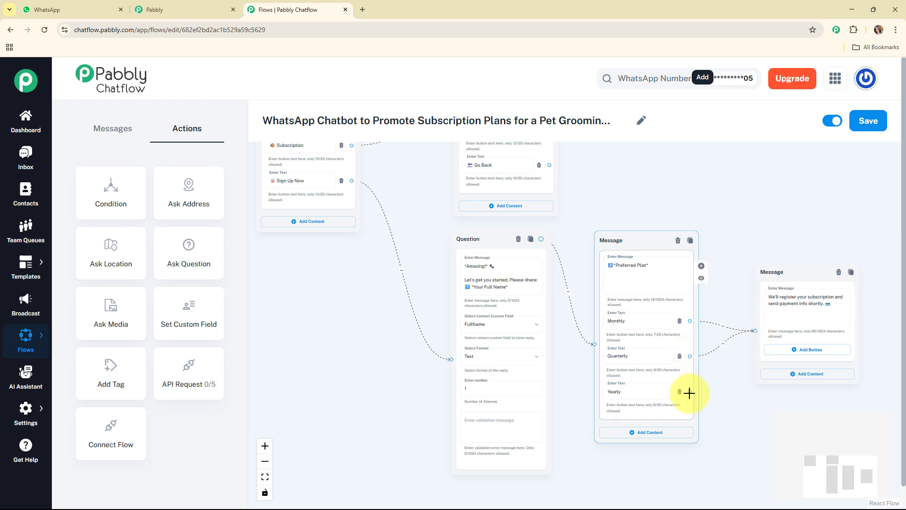
{"action": "left_click_drag", "start_coordinate": [689, 392], "coordinate": [755, 331]}
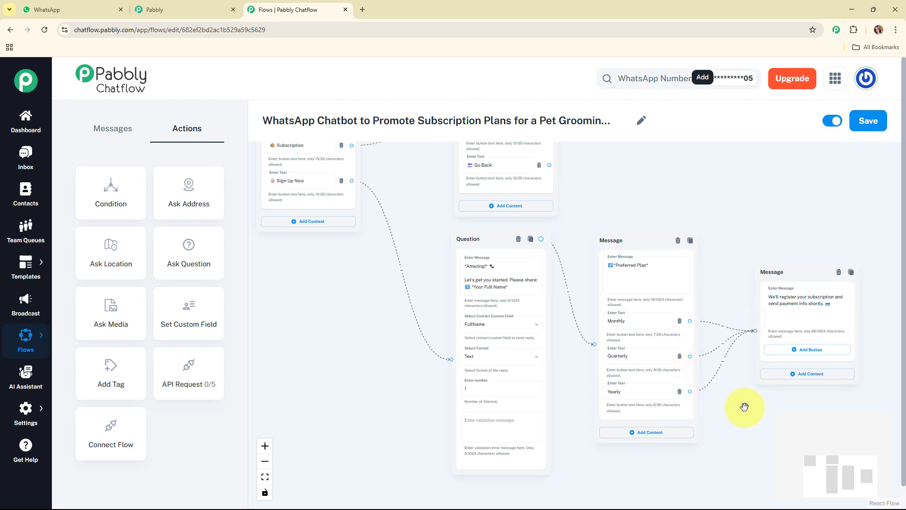
- Link Sign Up Now in the grooming packages and subscription plans messages to the question, and the grooming message's Go Back to the welcome message
{"action": "scroll", "coordinate": [744, 406], "scroll_direction": "down", "scroll_amount": 3}
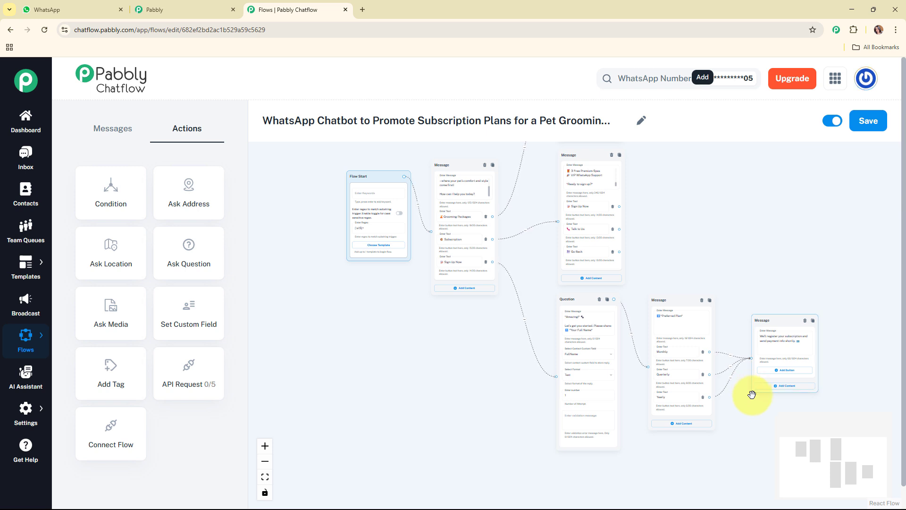
{"action": "scroll", "coordinate": [752, 396], "scroll_direction": "down", "scroll_amount": 2}
{"action": "mouse_move", "coordinate": [834, 445]}
{"action": "left_mouse_down"}
{"action": "mouse_move", "coordinate": [830, 423]}
{"action": "mouse_move", "coordinate": [850, 439]}
{"action": "left_mouse_up"}
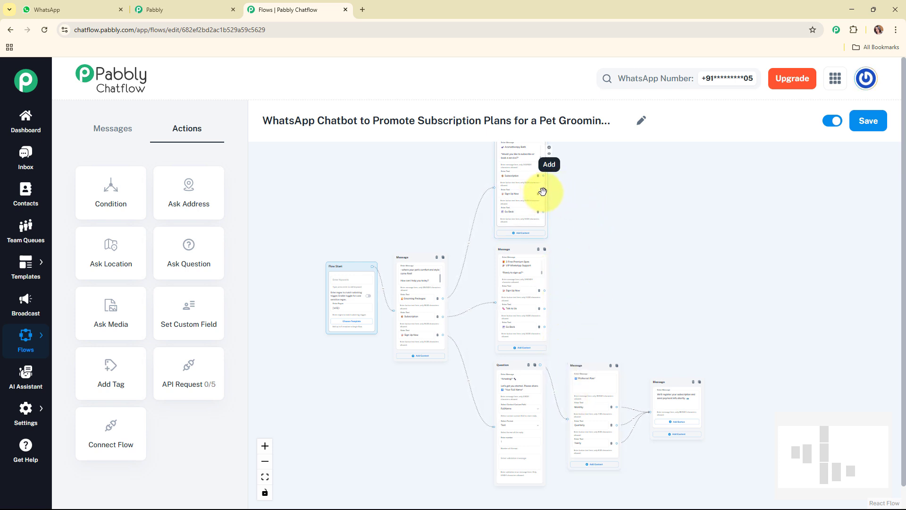
{"action": "left_click_drag", "start_coordinate": [544, 193], "coordinate": [492, 426]}
{"action": "left_click_drag", "start_coordinate": [543, 212], "coordinate": [395, 312]}
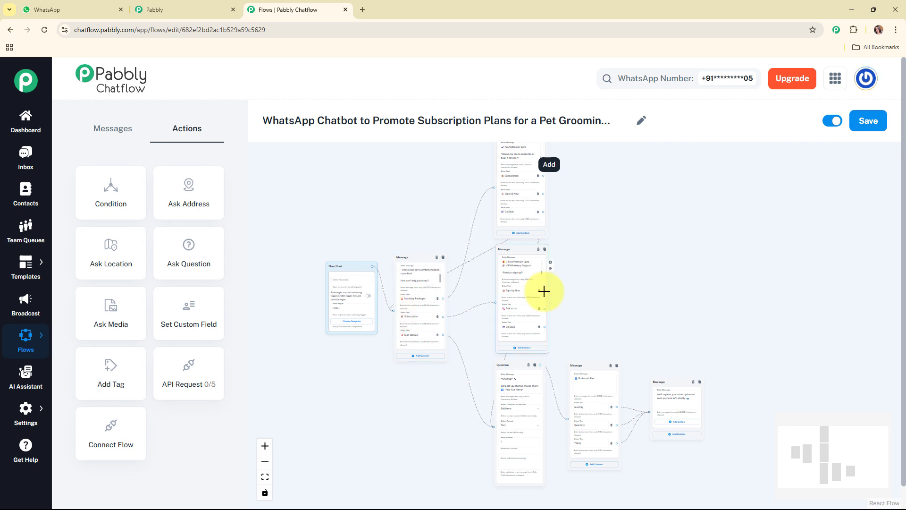
{"action": "left_click_drag", "start_coordinate": [544, 290], "coordinate": [494, 426]}
- Connect the Talk to Us button to a new Text + Button message beside it with the "Sure! We'd love to help you" support text
{"action": "left_click_drag", "start_coordinate": [544, 308], "coordinate": [580, 283]}
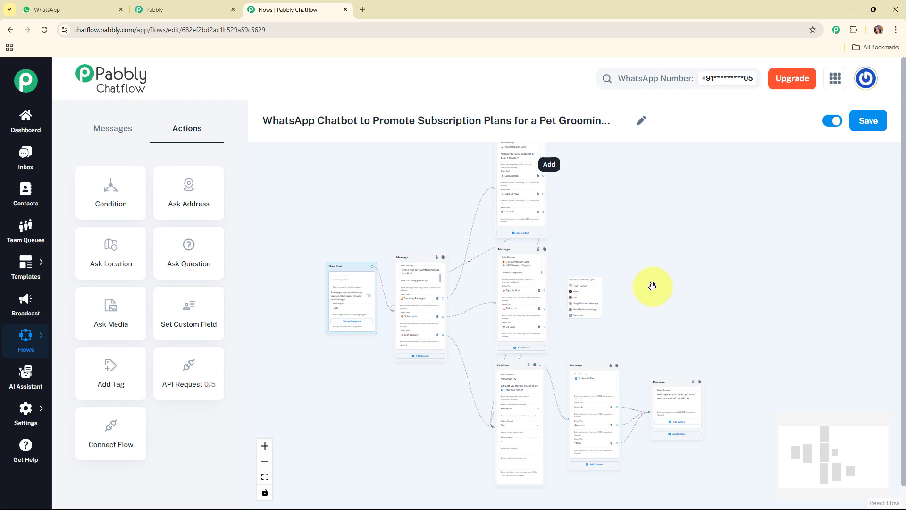
{"action": "scroll", "coordinate": [651, 283], "scroll_direction": "up", "scroll_amount": 3}
{"action": "left_click", "coordinate": [559, 292]}
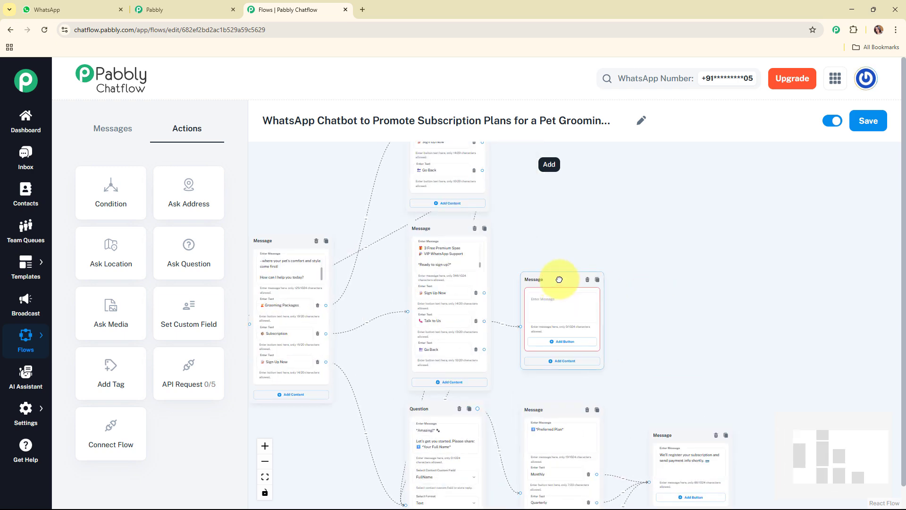
{"action": "left_click_drag", "start_coordinate": [558, 279], "coordinate": [588, 269]}
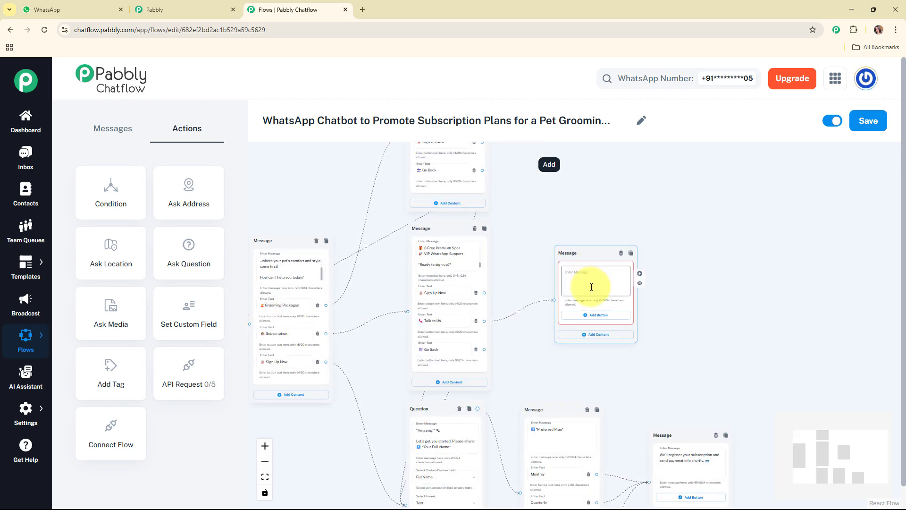
{"action": "left_click", "coordinate": [592, 286]}
{"action": "key", "text": "ctrl+v"}
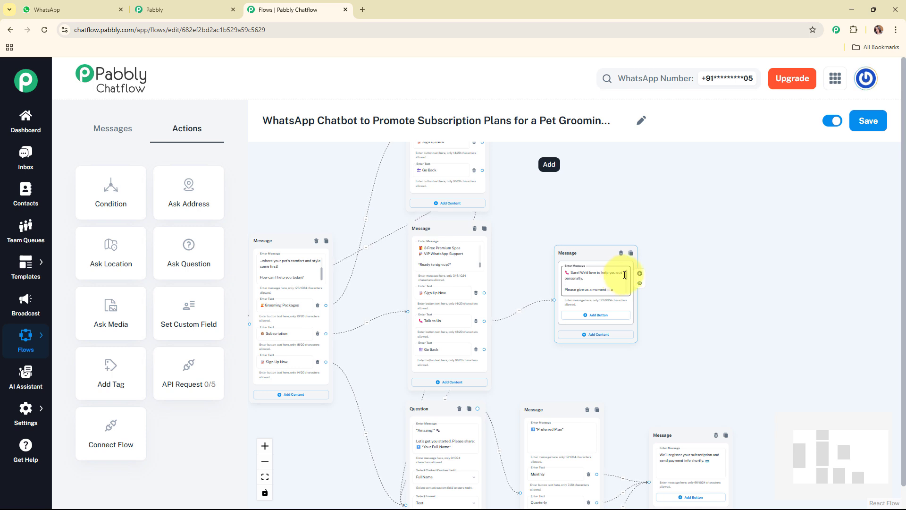
{"action": "scroll", "coordinate": [625, 283], "scroll_direction": "down", "scroll_amount": 3}
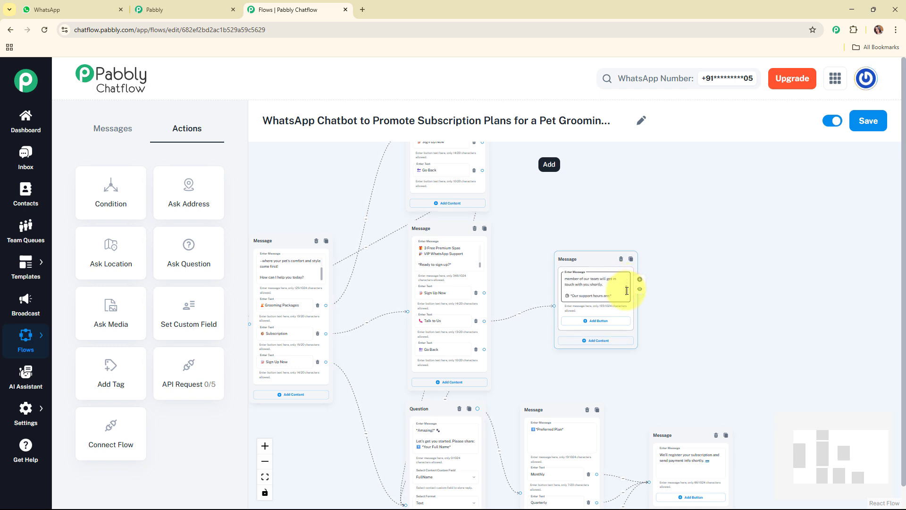
- Move the support message slightly higher and link Go Back in the subscription plans message to the welcome message
{"action": "scroll", "coordinate": [626, 290], "scroll_direction": "down", "scroll_amount": 1}
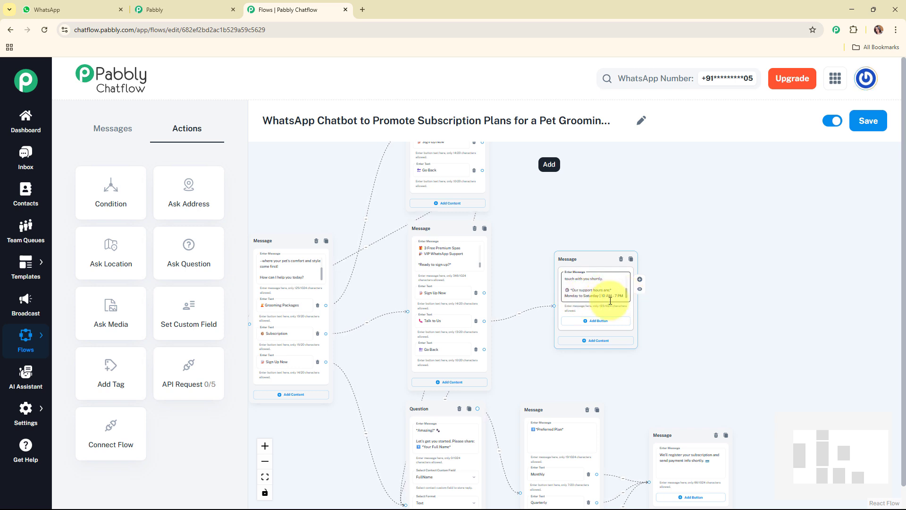
{"action": "left_click_drag", "start_coordinate": [583, 257], "coordinate": [585, 238]}
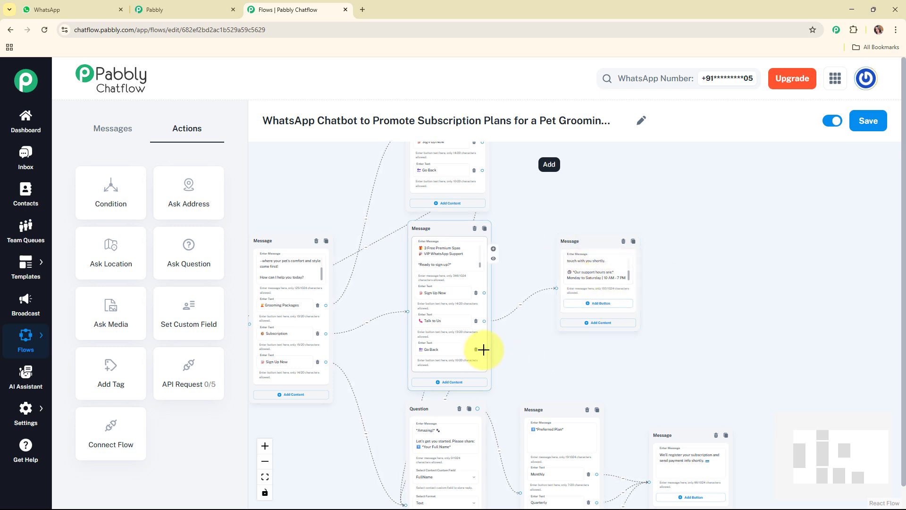
{"action": "left_click_drag", "start_coordinate": [484, 349], "coordinate": [364, 323]}
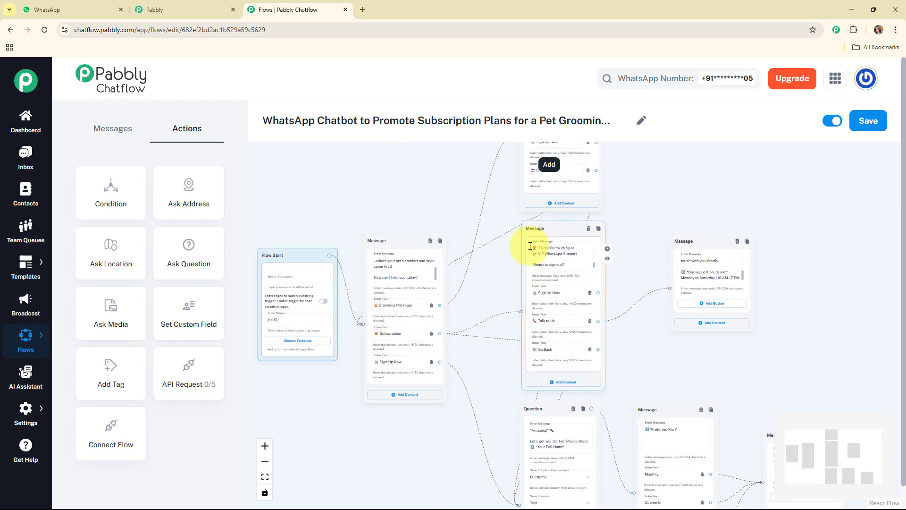
- Link the Subscription button in the grooming packages message to the subscription plans message and save the flow
{"action": "mouse_move", "coordinate": [849, 443]}
{"action": "left_mouse_down"}
{"action": "mouse_move", "coordinate": [851, 454]}
{"action": "mouse_move", "coordinate": [851, 440]}
{"action": "left_mouse_up"}
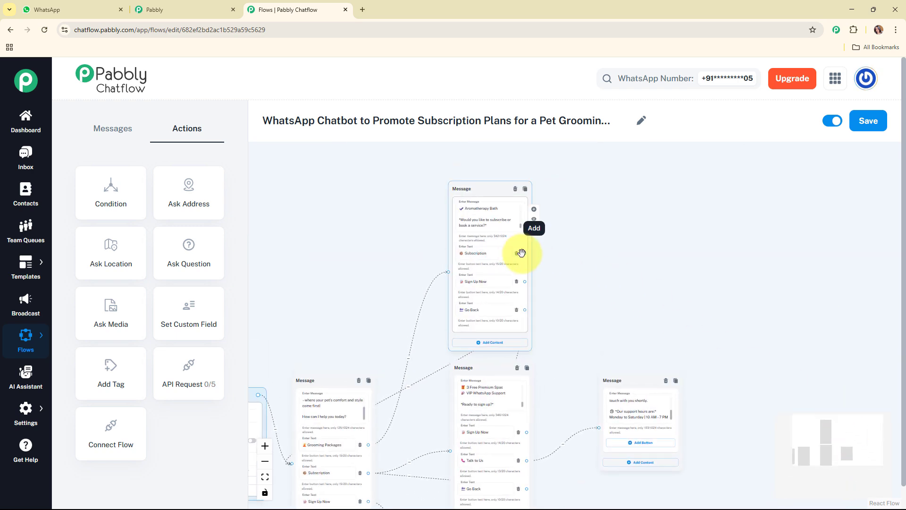
{"action": "left_click_drag", "start_coordinate": [524, 253], "coordinate": [449, 450]}
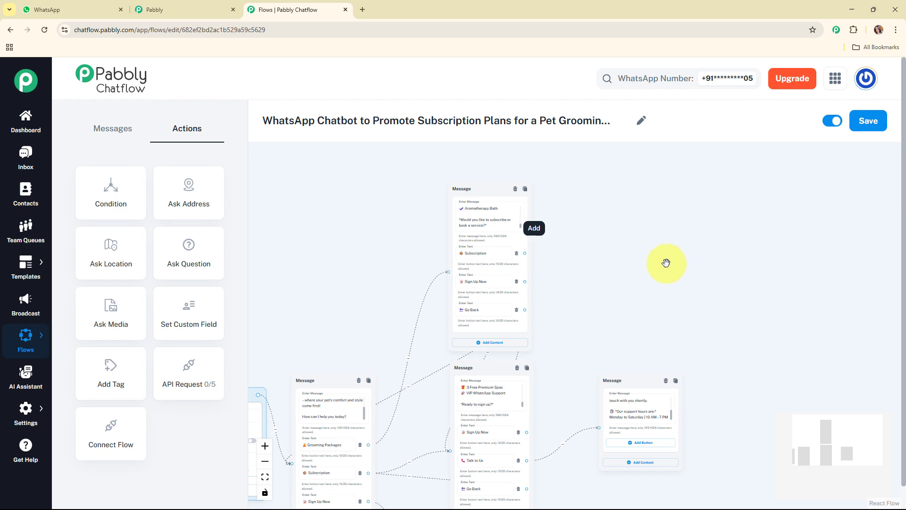
{"action": "scroll", "coordinate": [666, 262], "scroll_direction": "down", "scroll_amount": 3}
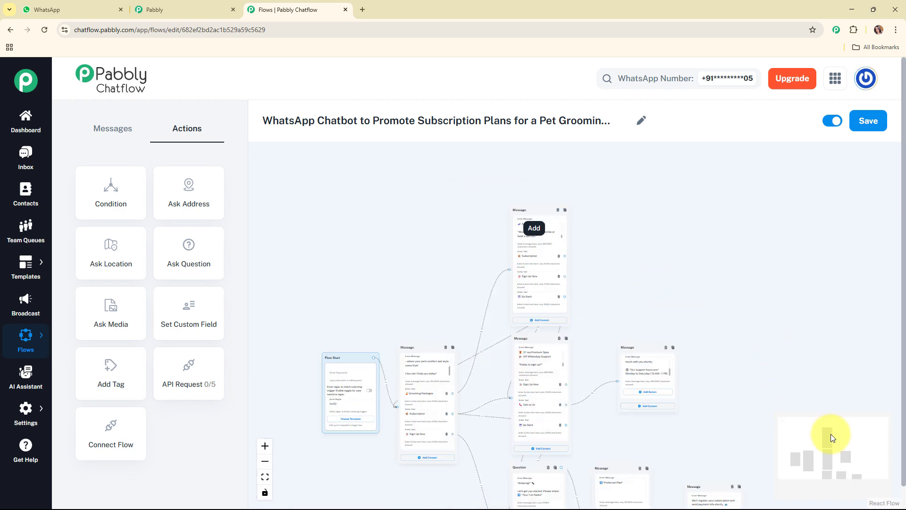
{"action": "mouse_move", "coordinate": [831, 434]}
{"action": "left_mouse_down"}
{"action": "mouse_move", "coordinate": [837, 460]}
{"action": "mouse_move", "coordinate": [841, 446]}
{"action": "left_mouse_up"}
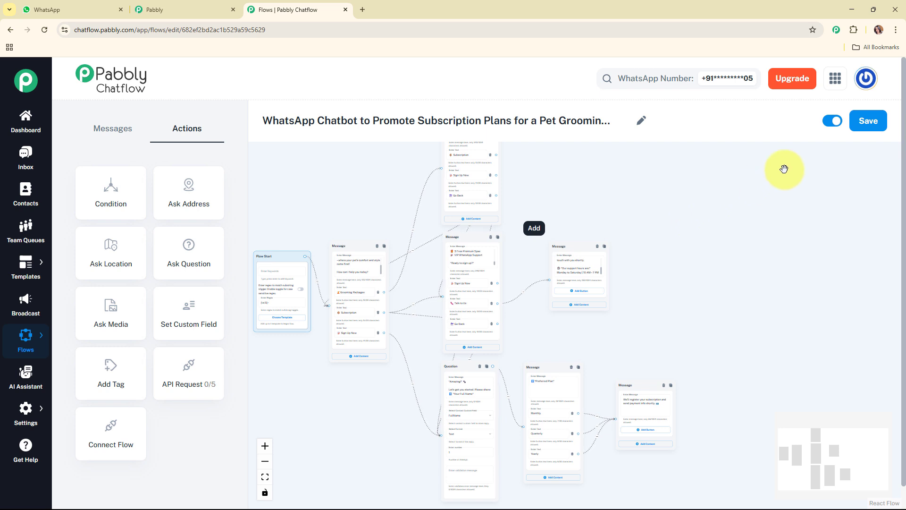
{"action": "left_click", "coordinate": [867, 124]}
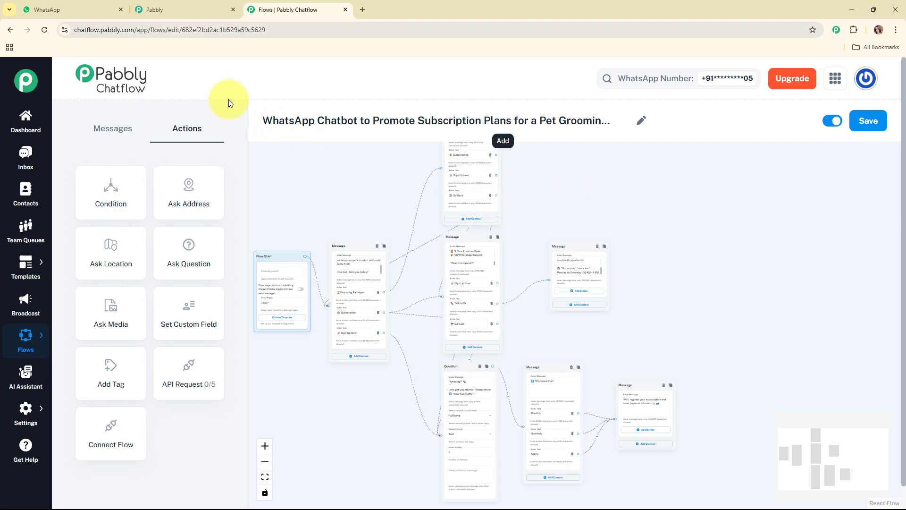
- Switch to WhatsApp Web and clear the Fluffy Tails Grooming chat
{"action": "left_click", "coordinate": [57, 9]}
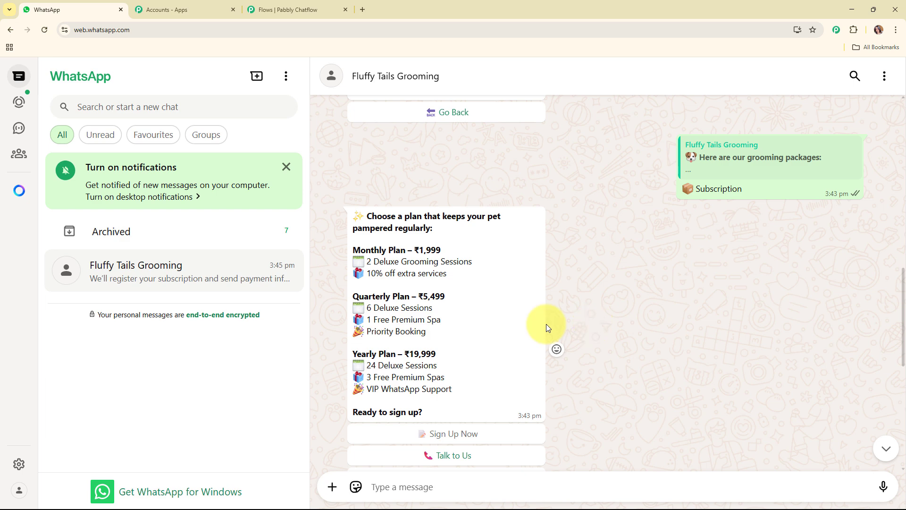
{"action": "left_click", "coordinate": [884, 78]}
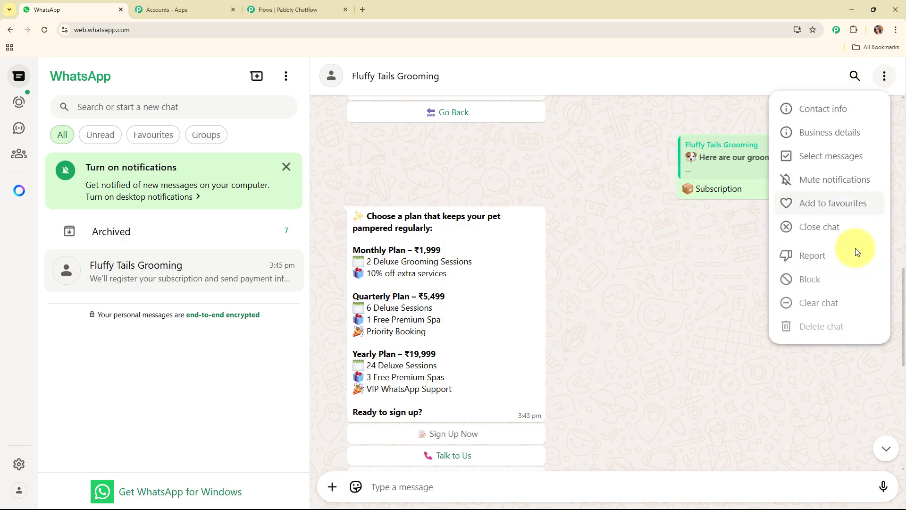
{"action": "left_click", "coordinate": [839, 302]}
{"action": "left_click", "coordinate": [541, 326]}
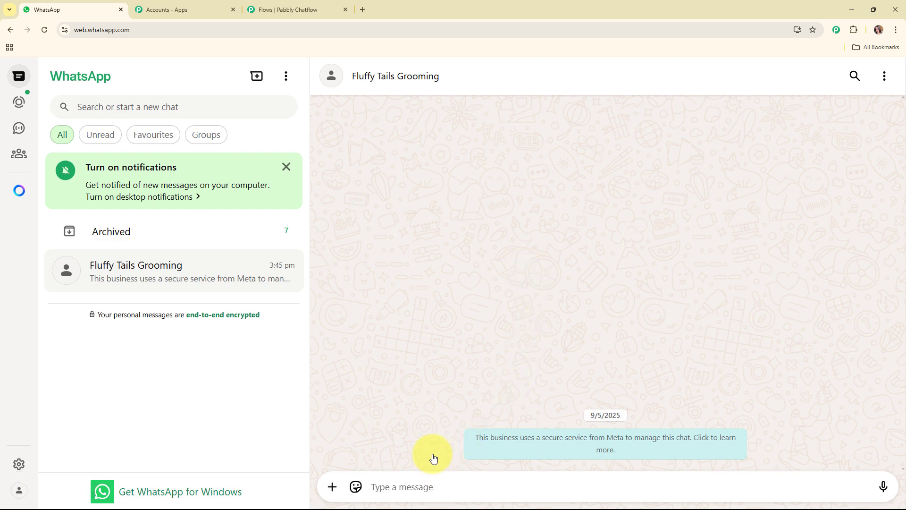
- Send the message "Hey I want to buy a subscription" to Fluffy Tails Grooming
{"action": "type", "text": "H"}
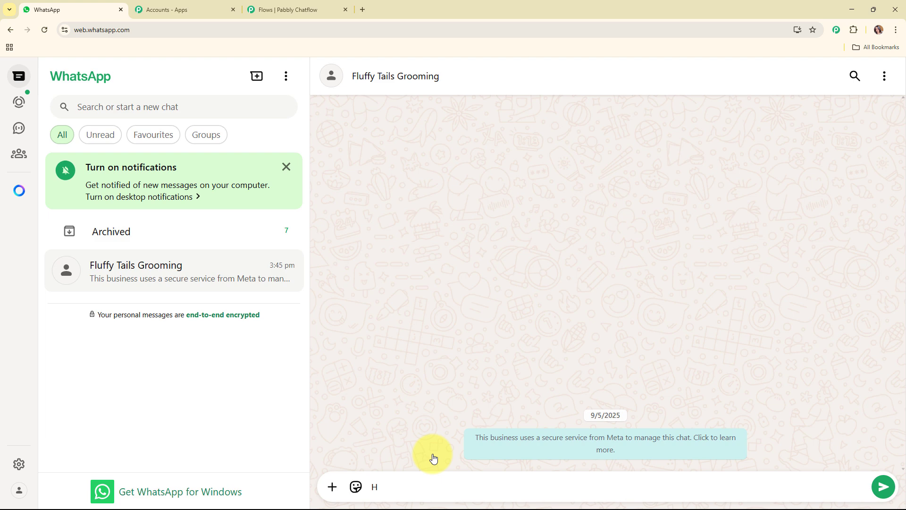
{"action": "type", "text": "ey I want to buy a subscription"}
{"action": "key", "text": "Return"}
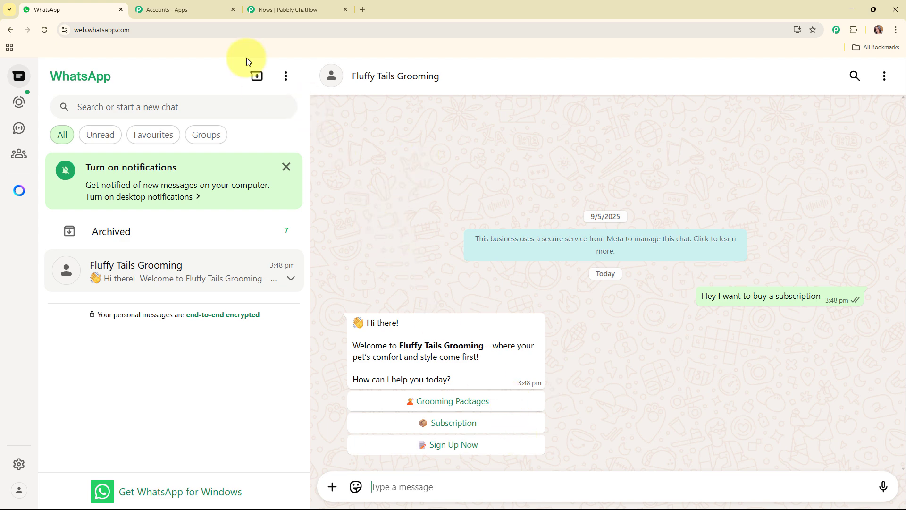
- Switch back to Pabbly Chatflow and review the most recent inbox conversation with the chatbot's replies
{"action": "left_click", "coordinate": [266, 4]}
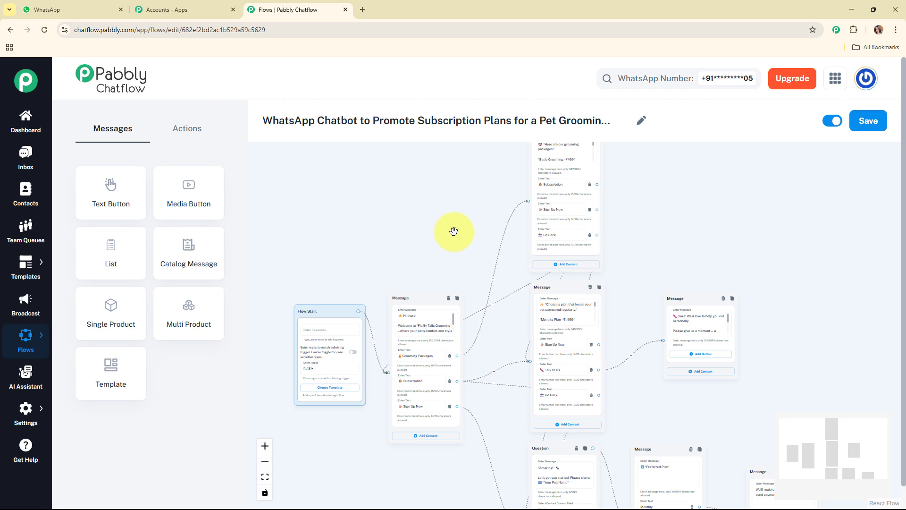
{"action": "left_click", "coordinate": [31, 160]}
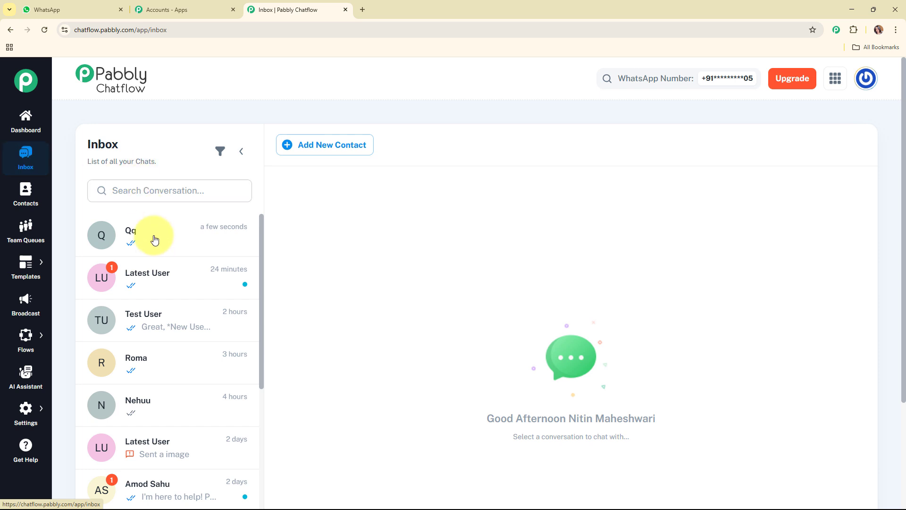
{"action": "left_click", "coordinate": [159, 247]}
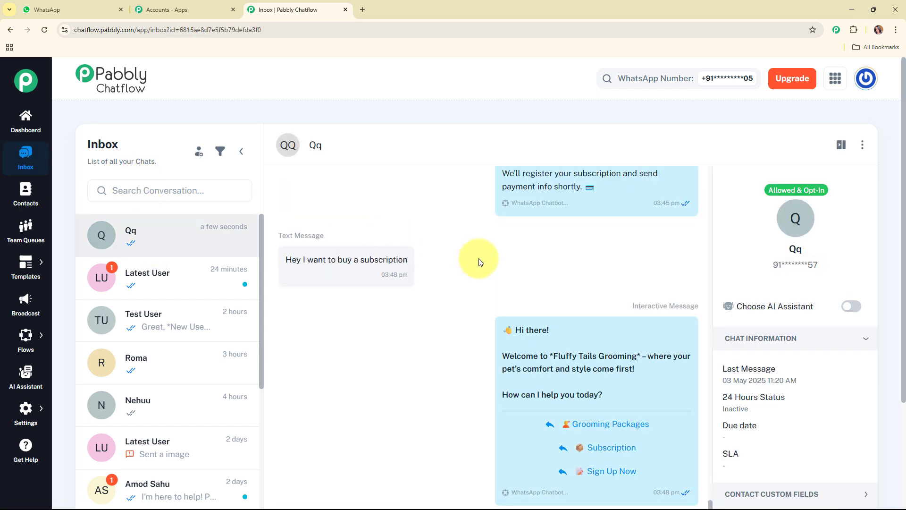
{"action": "scroll", "coordinate": [531, 262], "scroll_direction": "up", "scroll_amount": 4}
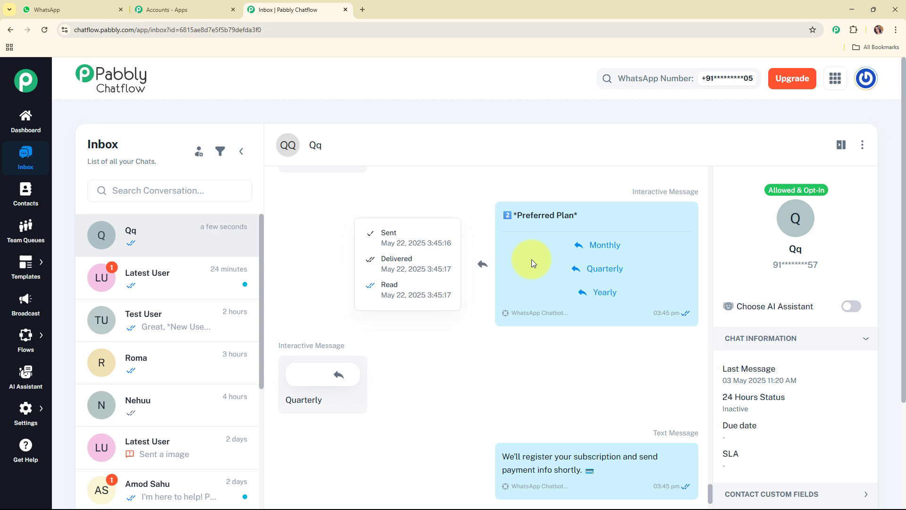
{"action": "scroll", "coordinate": [531, 259], "scroll_direction": "down", "scroll_amount": 4}
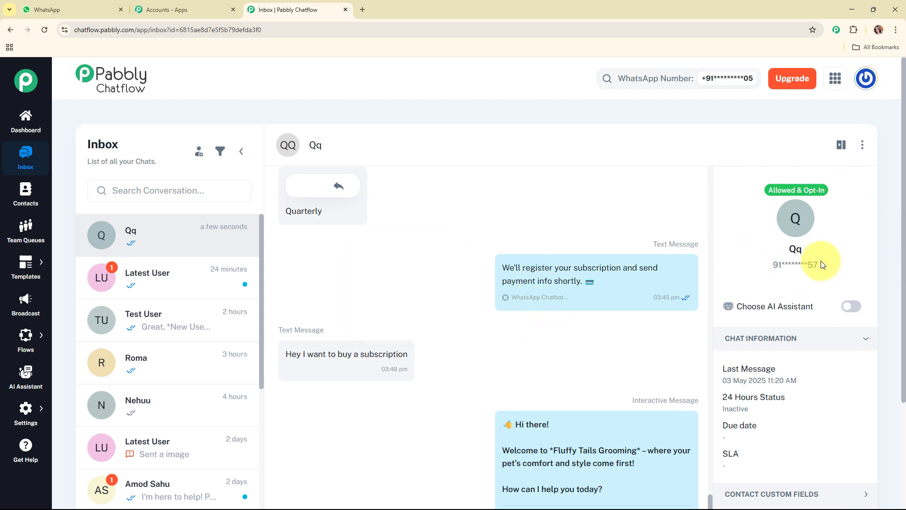
- Reopen the pet grooming subscription flow from the Flow Builder and look over its connected messages
{"action": "mouse_move", "coordinate": [45, 345]}
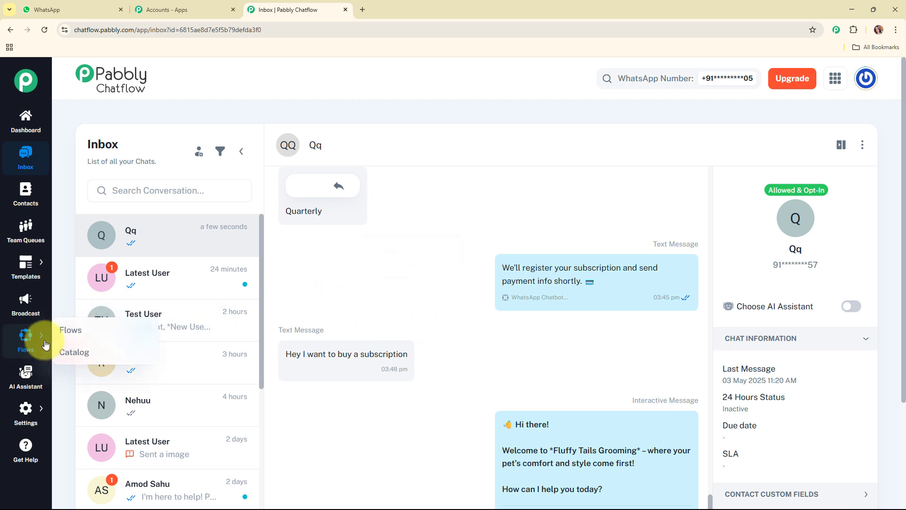
{"action": "left_click", "coordinate": [71, 330]}
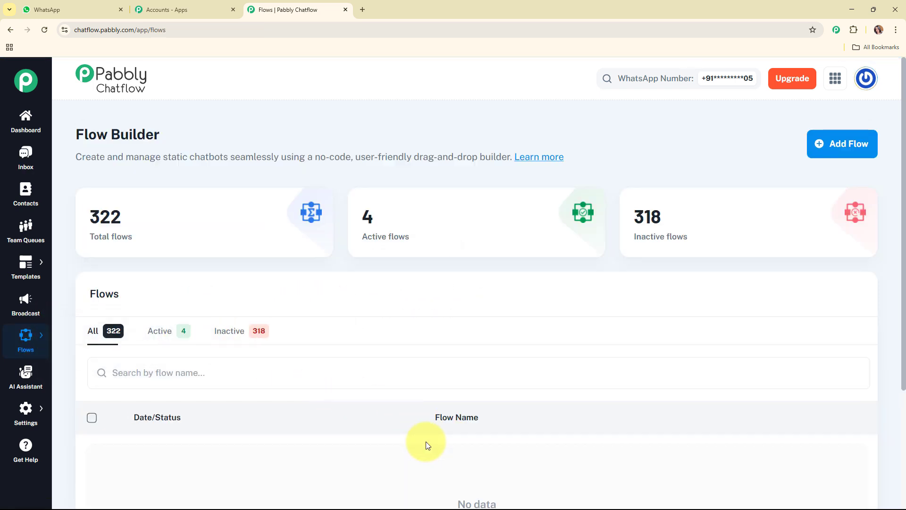
{"action": "left_click", "coordinate": [426, 449]}
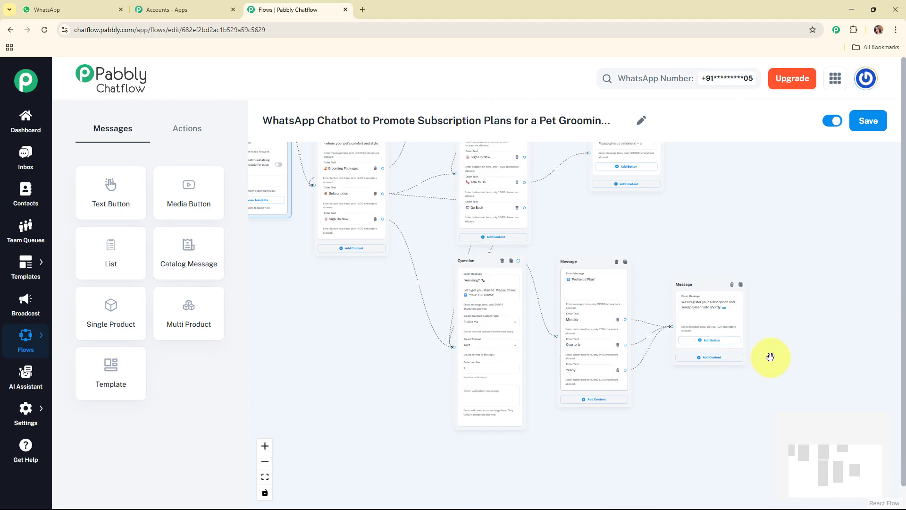
{"action": "left_click_drag", "start_coordinate": [866, 478], "coordinate": [858, 457]}
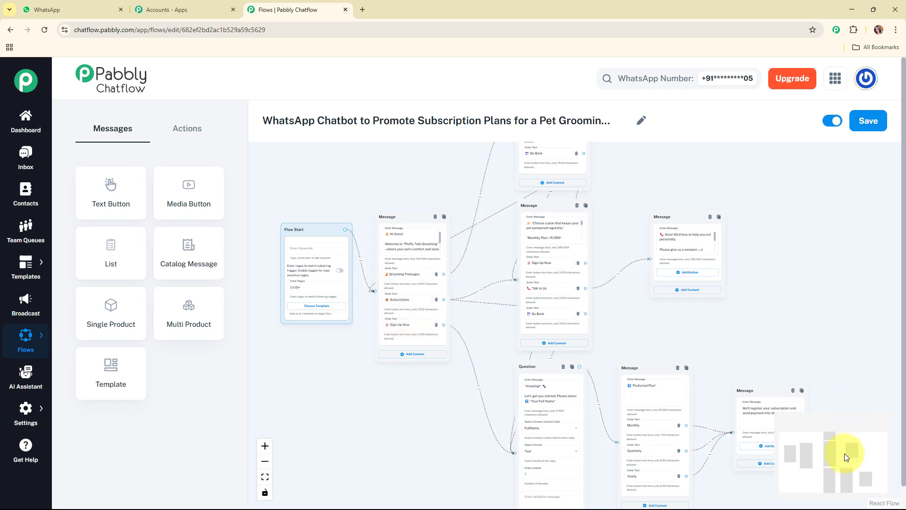
{"action": "mouse_move", "coordinate": [848, 453]}
{"action": "left_mouse_down"}
{"action": "mouse_move", "coordinate": [858, 453]}
{"action": "mouse_move", "coordinate": [864, 433]}
{"action": "mouse_move", "coordinate": [866, 463]}
{"action": "mouse_move", "coordinate": [858, 463]}
{"action": "mouse_move", "coordinate": [866, 448]}
{"action": "mouse_move", "coordinate": [843, 446]}
{"action": "left_mouse_up"}
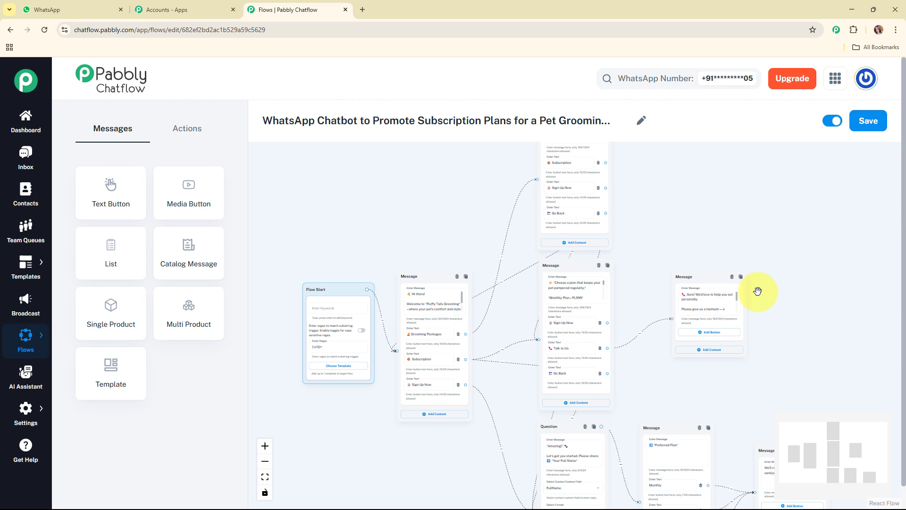